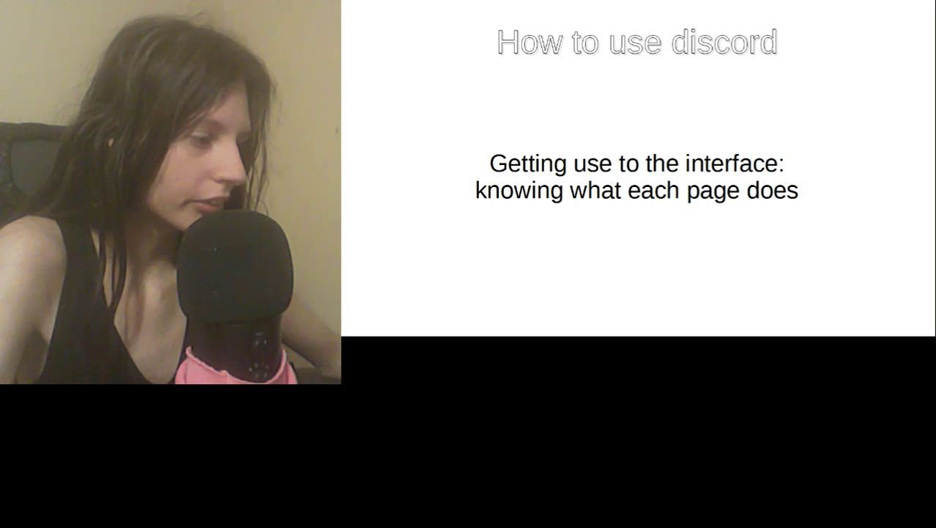
key("Right")
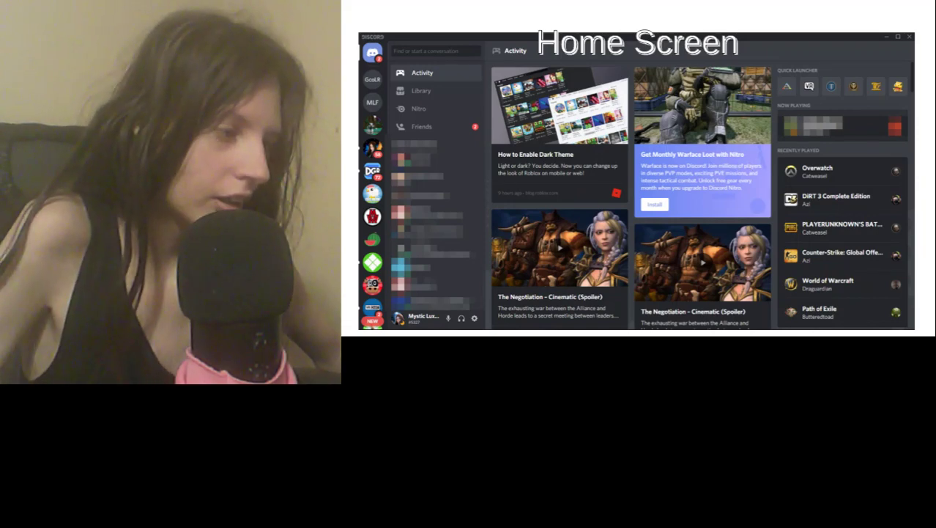
key("Right")
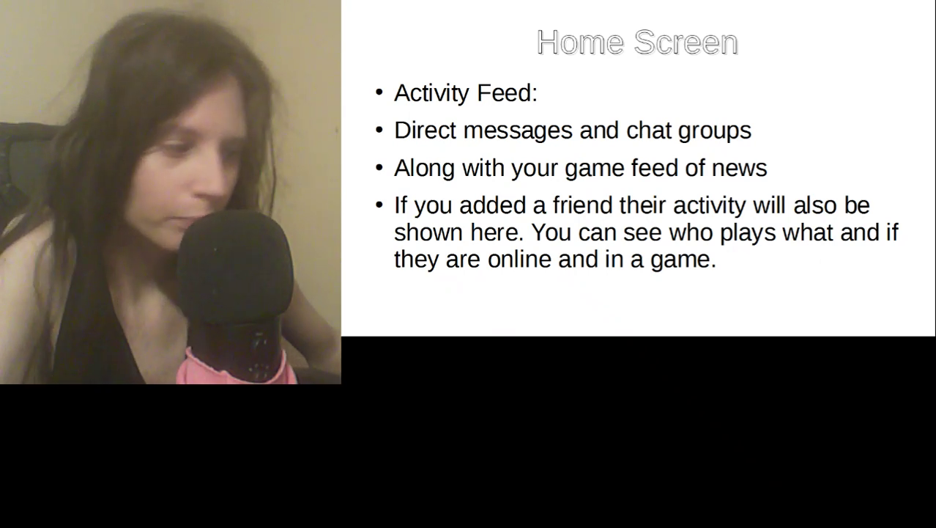
key("Right")
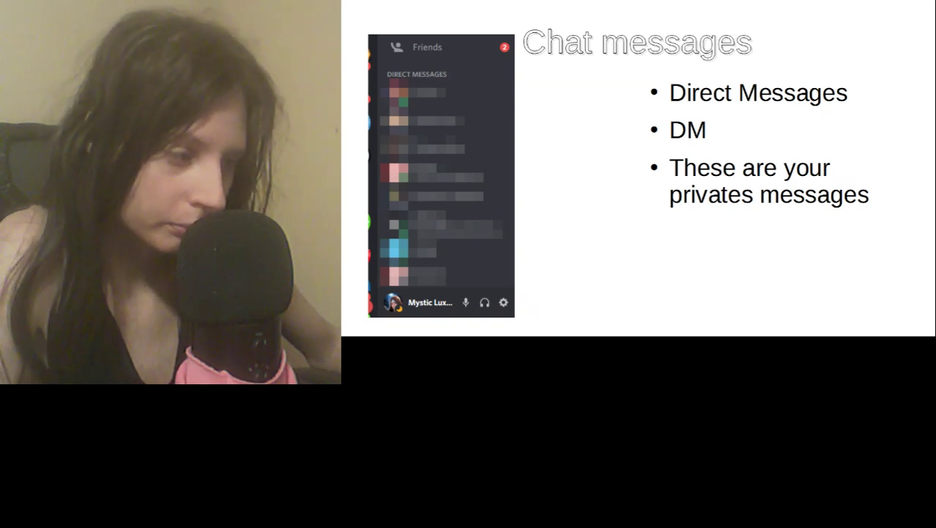
key("Right")
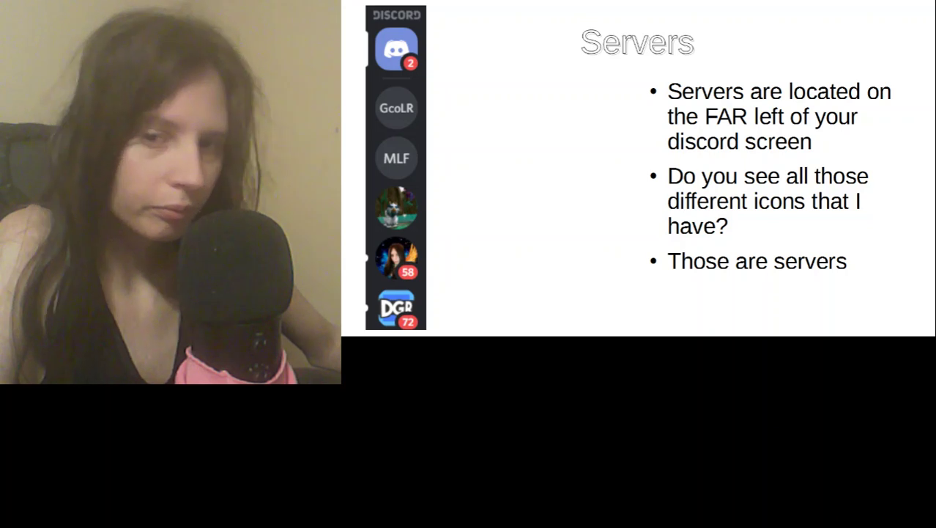
key("Right")
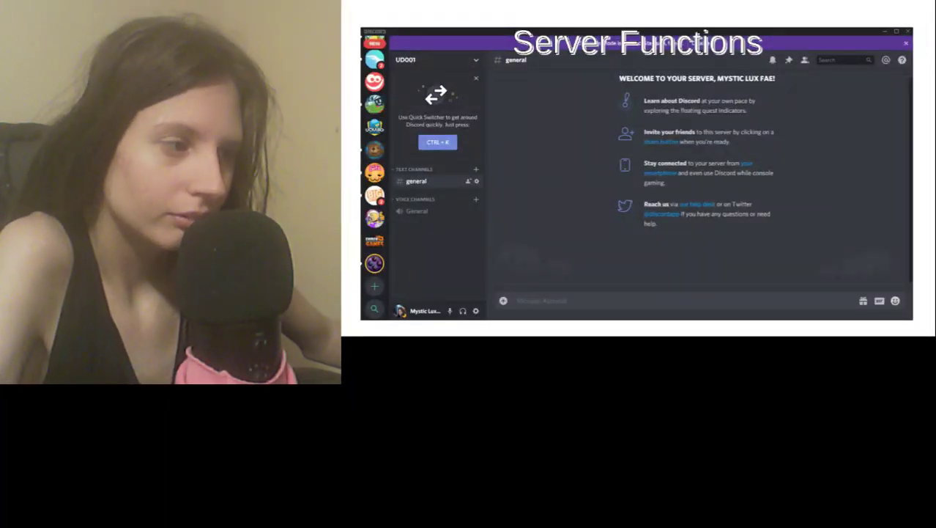
key("Right")
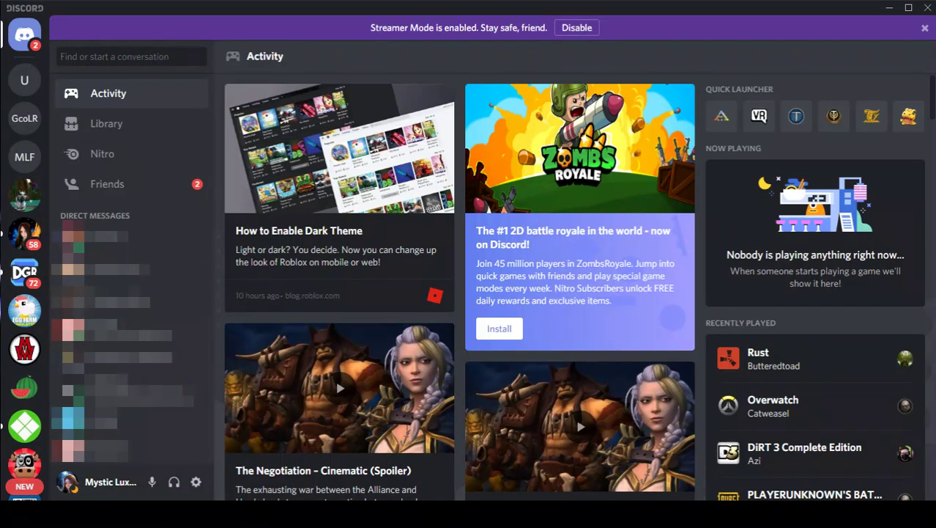
Step: Look through the list of joined servers, open the UD001 server and switch between its channels
scroll(15, 366, "down", 6)
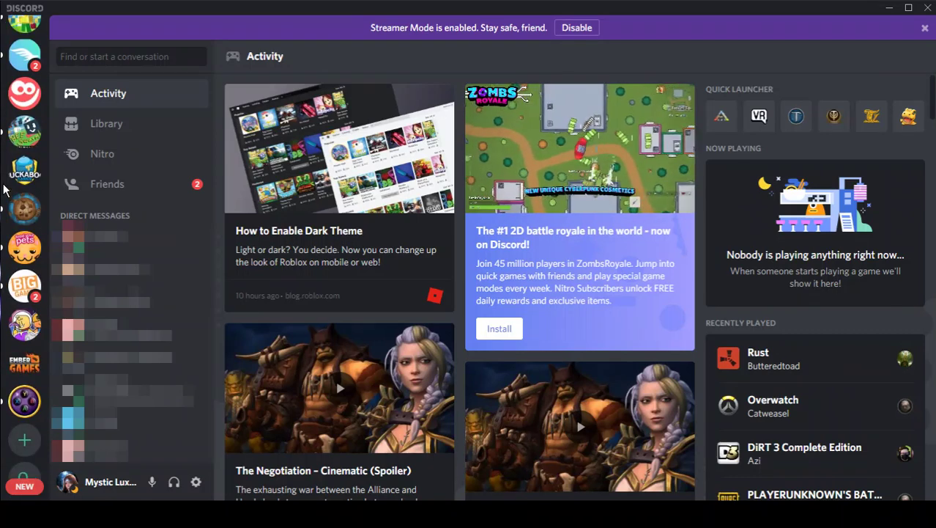
scroll(15, 372, "up", 6)
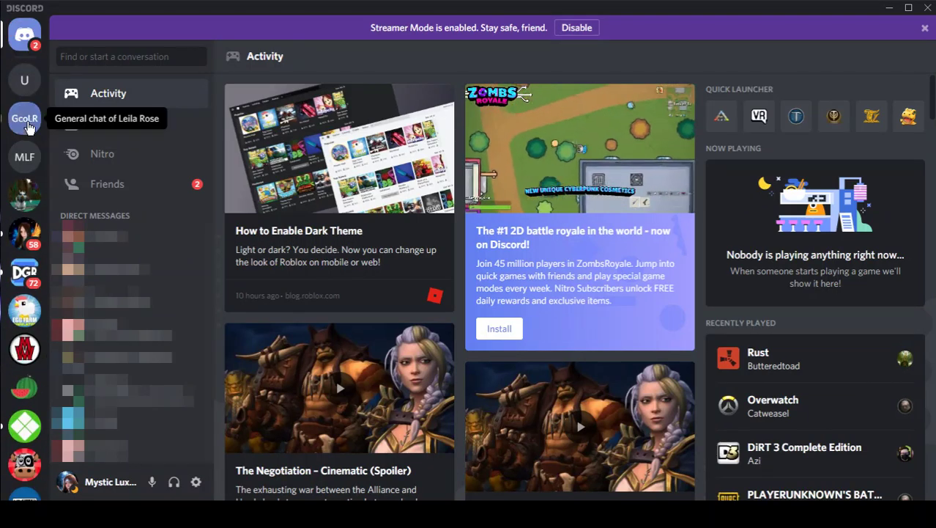
left_click(29, 83)
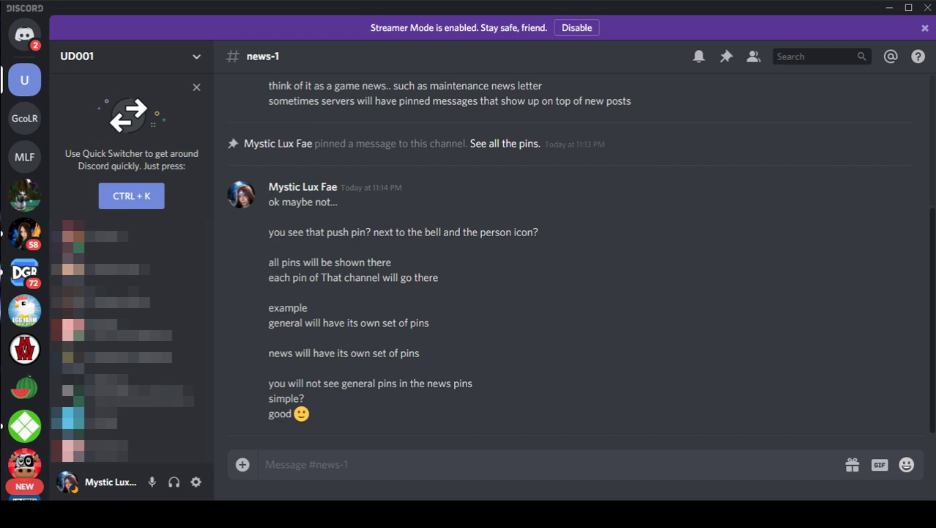
key("alt+Up")
key("alt+Down")
key("alt+Up")
Step: Open the Priestess Moon server and browse the earlier posts in its new-videos and spirit-blog channels
left_click(24, 238)
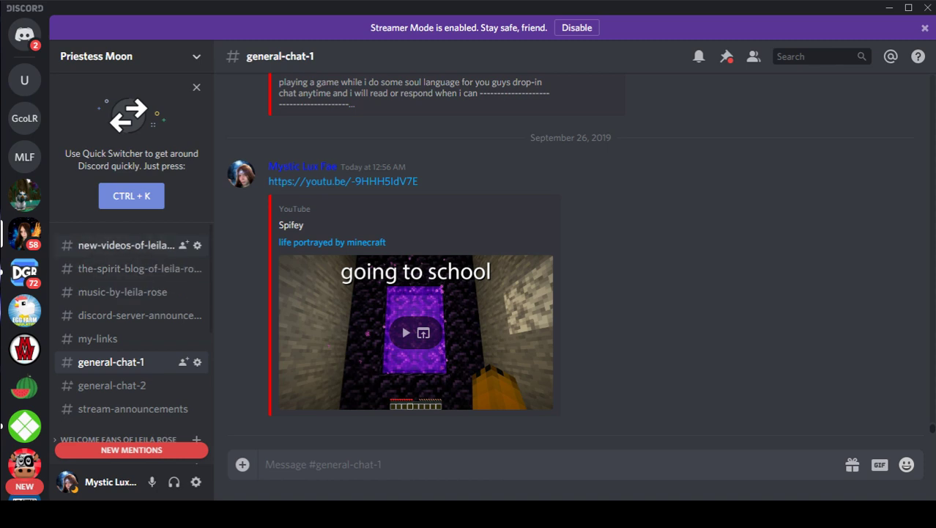
left_click(108, 248)
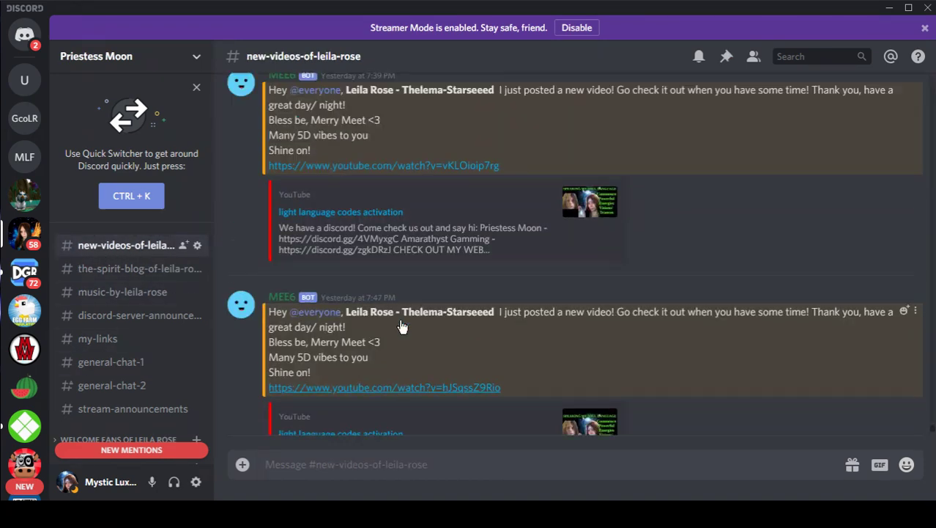
scroll(401, 320, "up", 15)
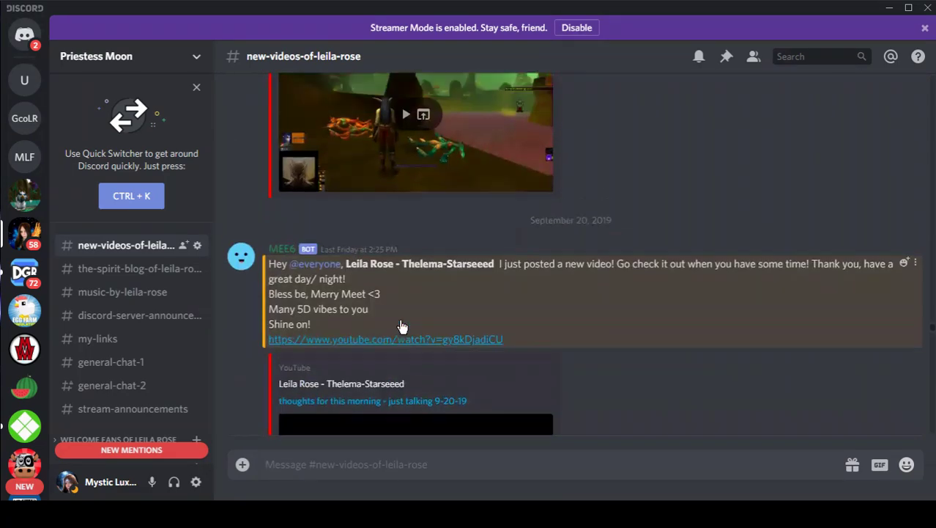
left_click(118, 269)
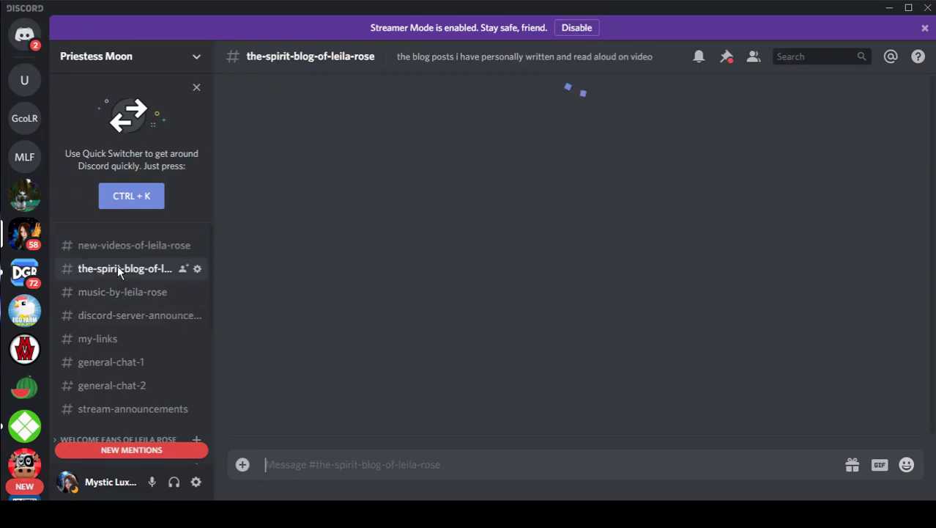
scroll(548, 282, "up", 10)
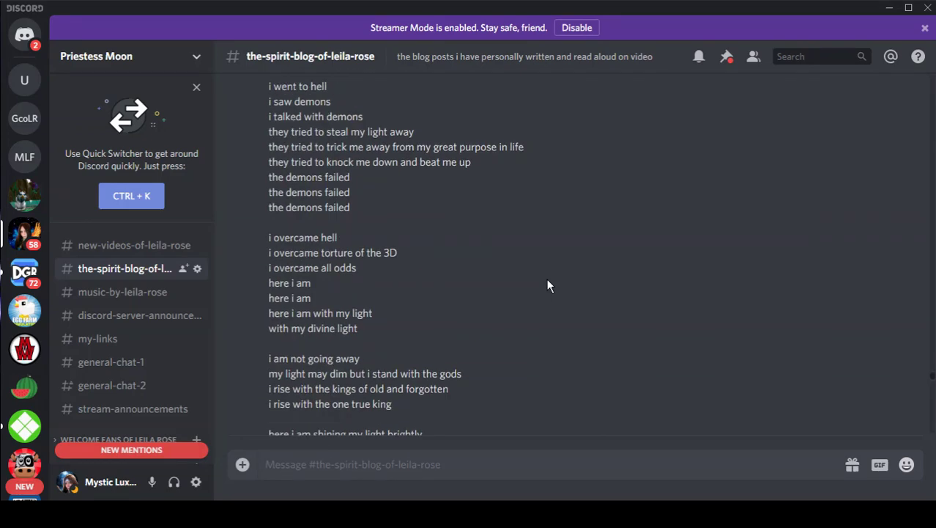
Step: View the music, discord-server-announcements and my-links channels of the Priestess Moon server
left_click(121, 295)
left_click(118, 317)
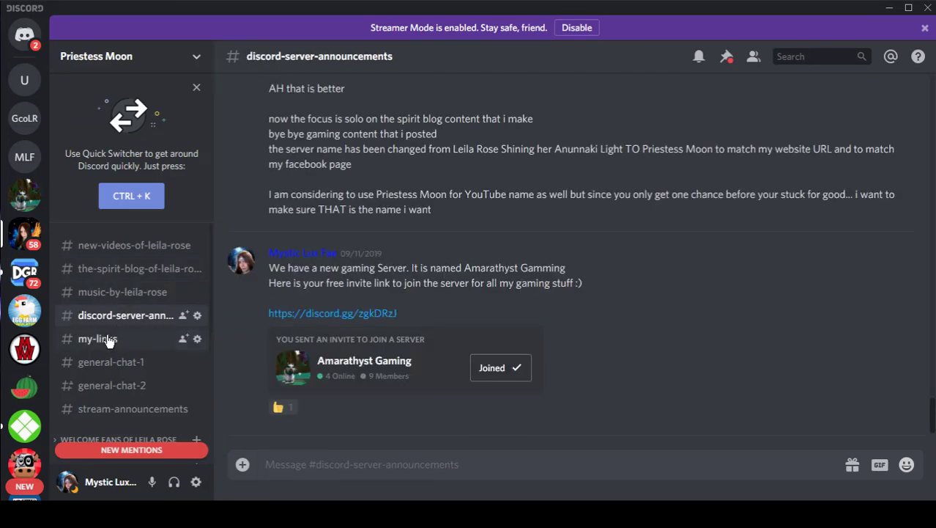
left_click(108, 339)
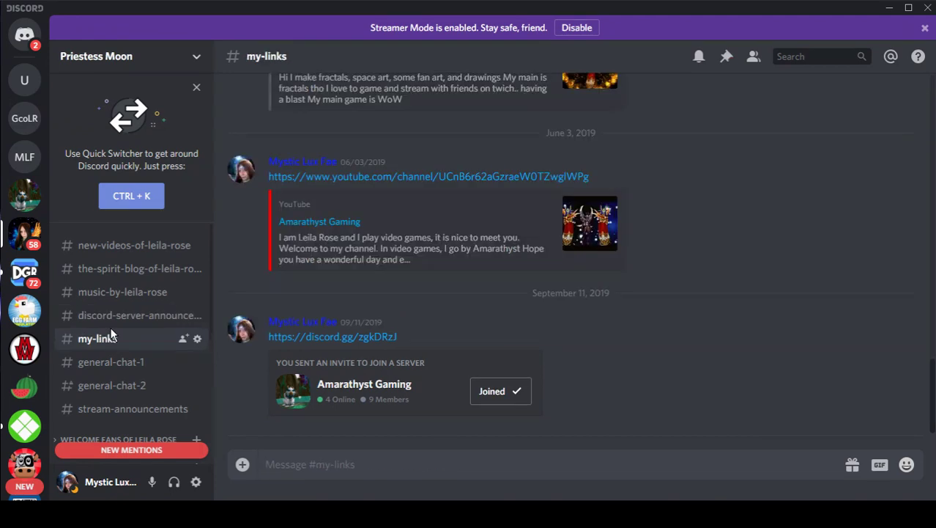
Step: Try the general-chat-1 message box with filler text, clear it unsent, and view the GIF picker before closing it
left_click(123, 361)
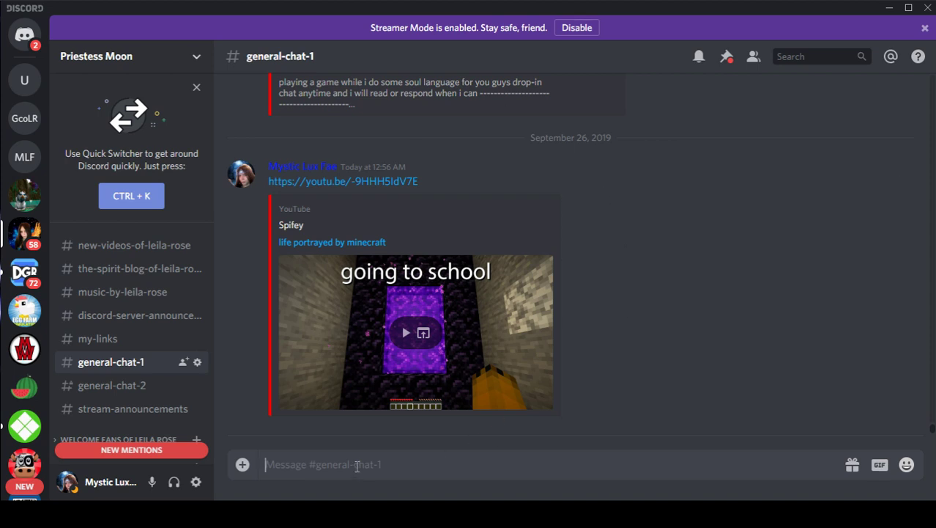
type("sshjshjshjshjshjshjs")
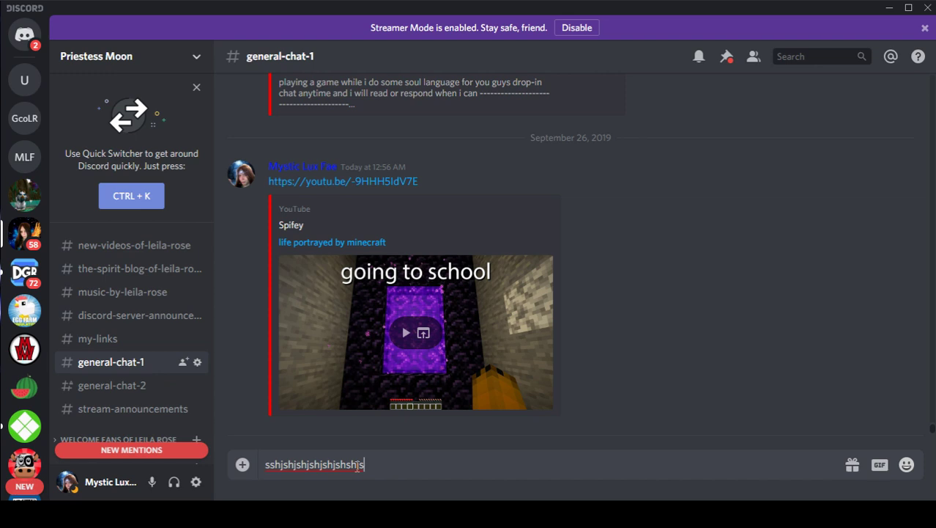
key("ctrl+a")
key("BackSpace")
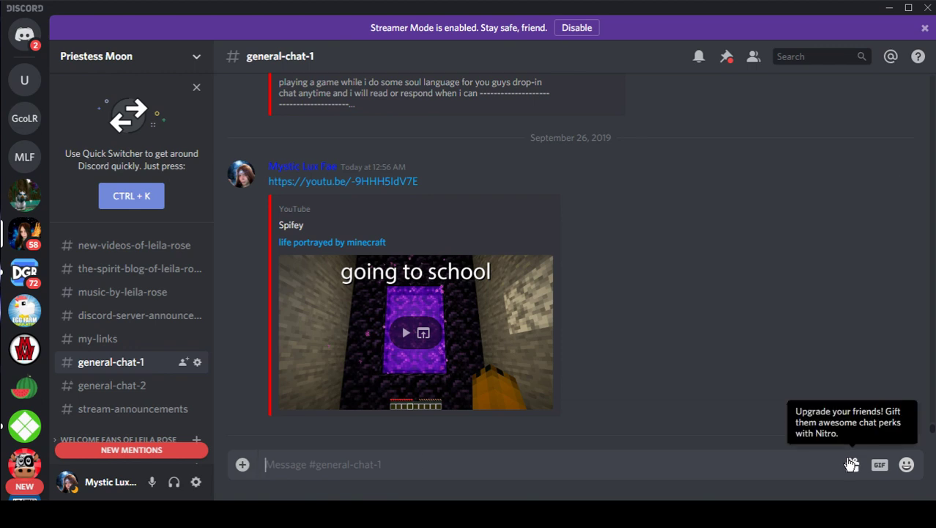
left_click(878, 471)
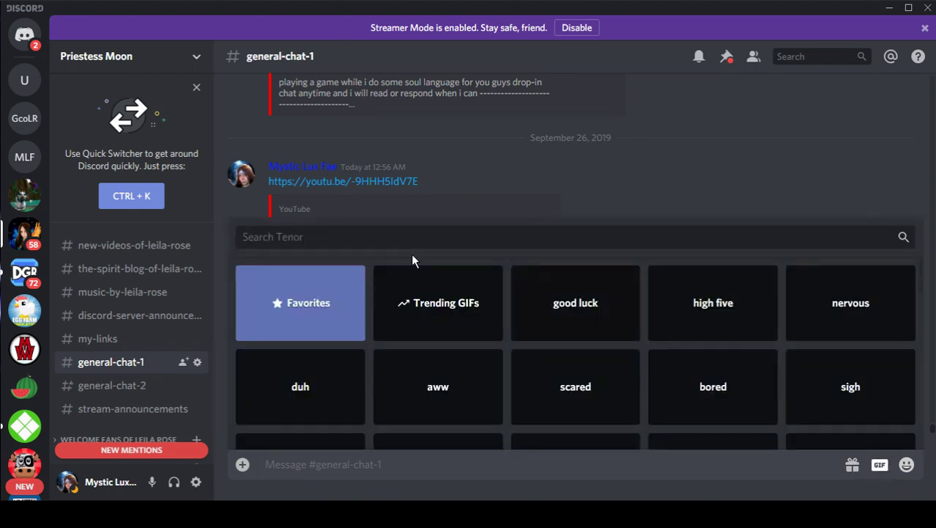
left_click(822, 183)
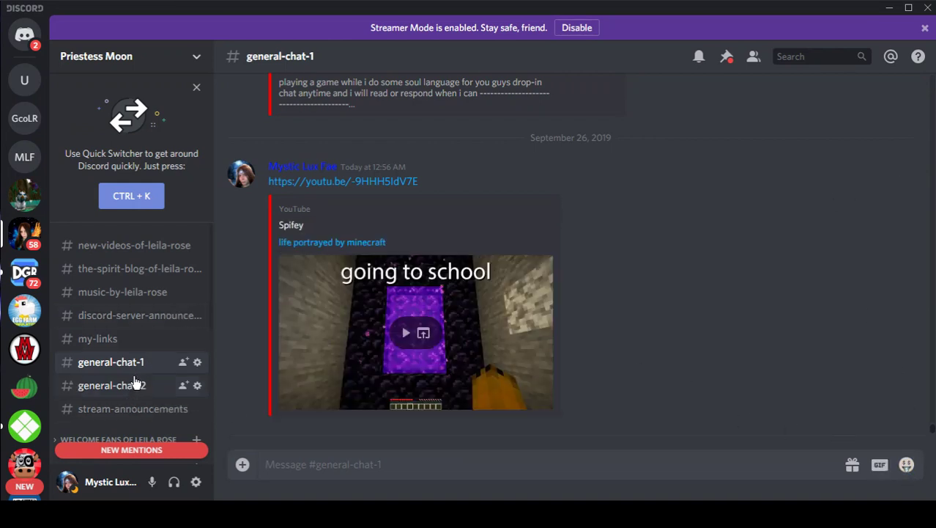
Step: View the sharing-knowledge, sharing-knowledge-2, personal-status-updates and attachments-here channels further down the channel list
scroll(147, 317, "down", 5)
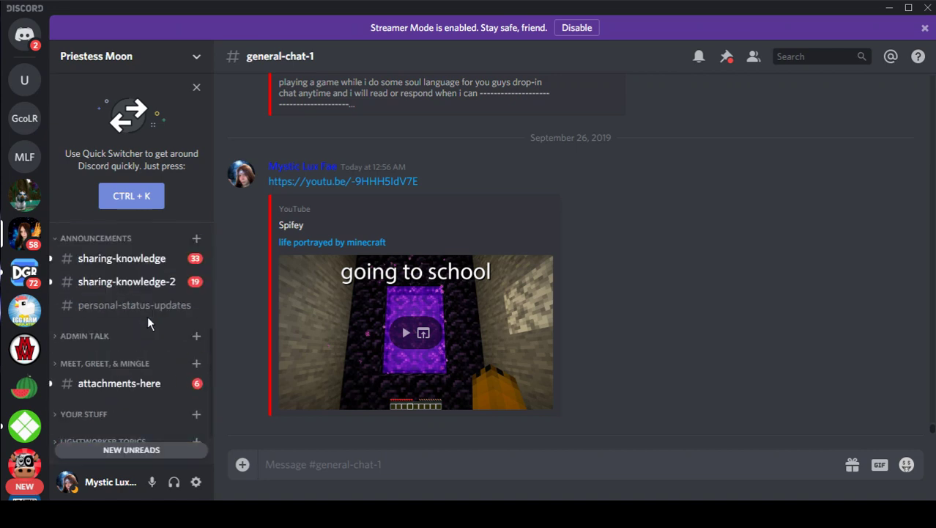
left_click(115, 259)
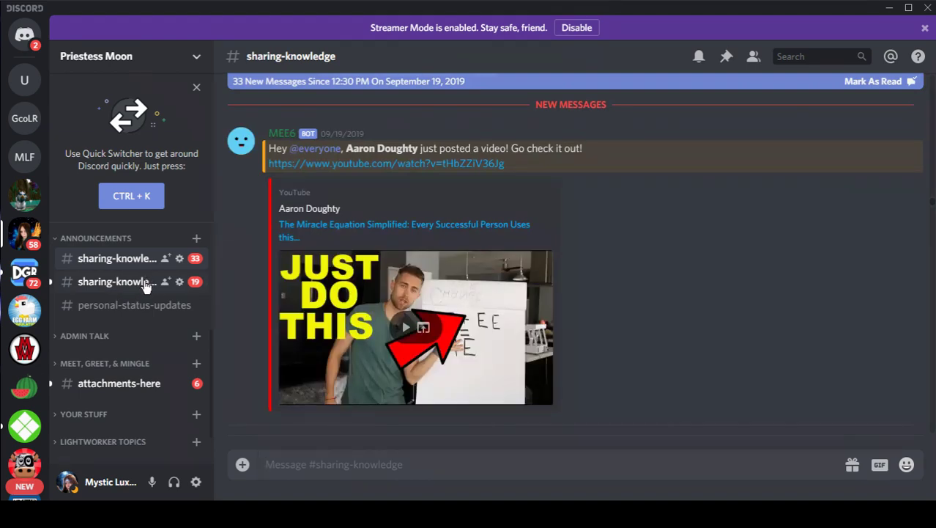
left_click(144, 282)
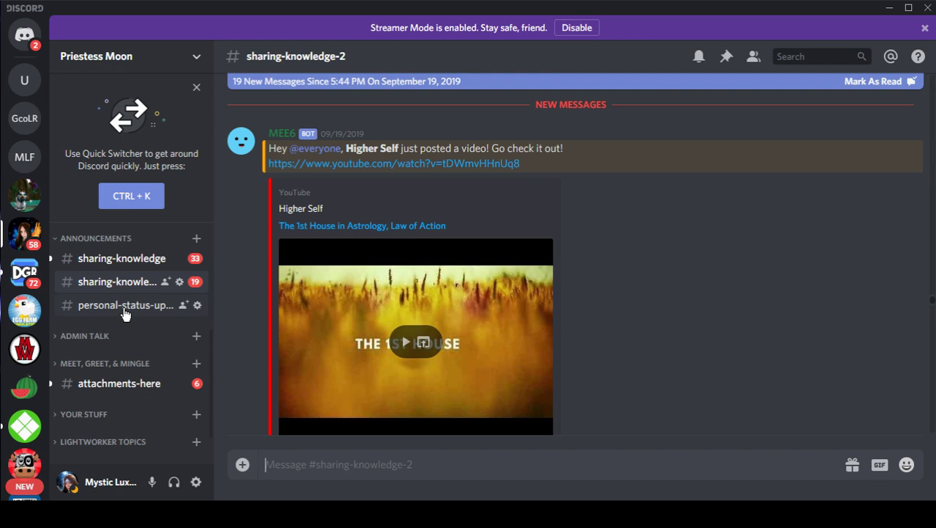
left_click(124, 306)
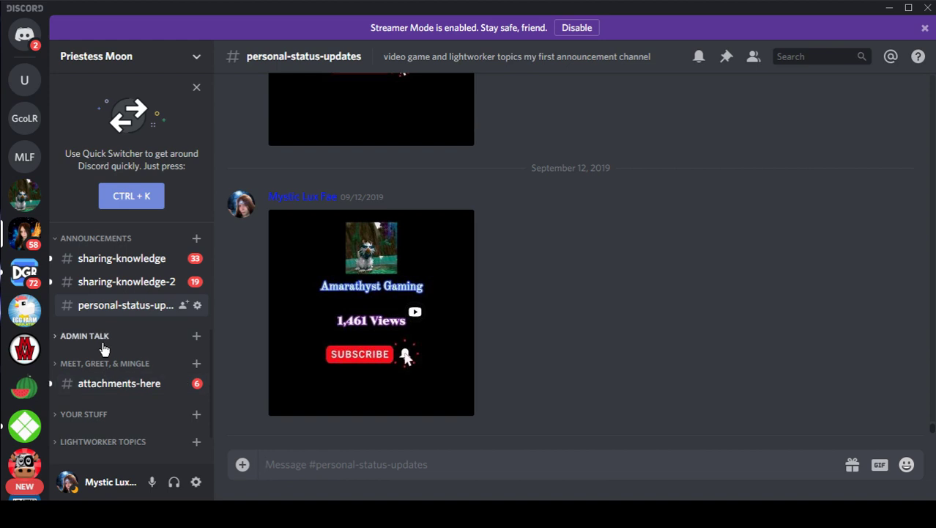
left_click(102, 387)
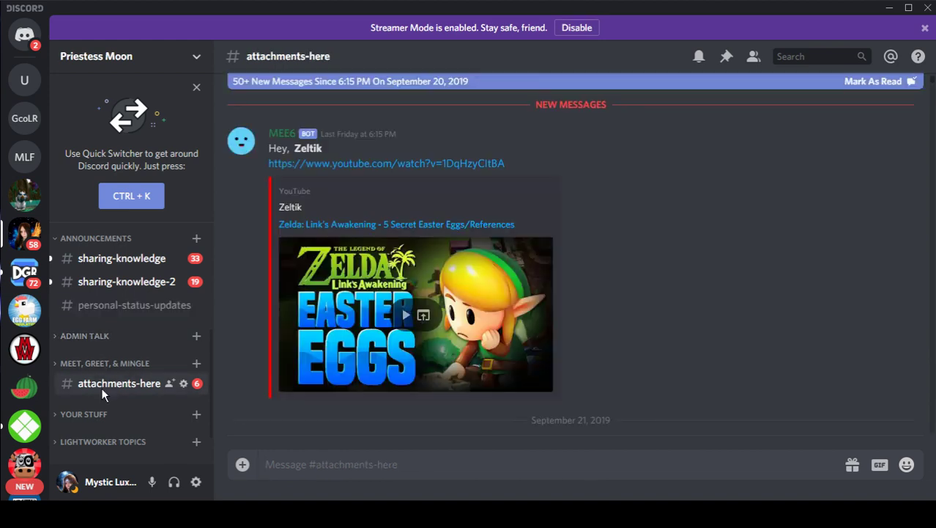
Step: Return to the spirit-blog channel and look through its posts from the newest back to the older ones
scroll(119, 384, "down", 5)
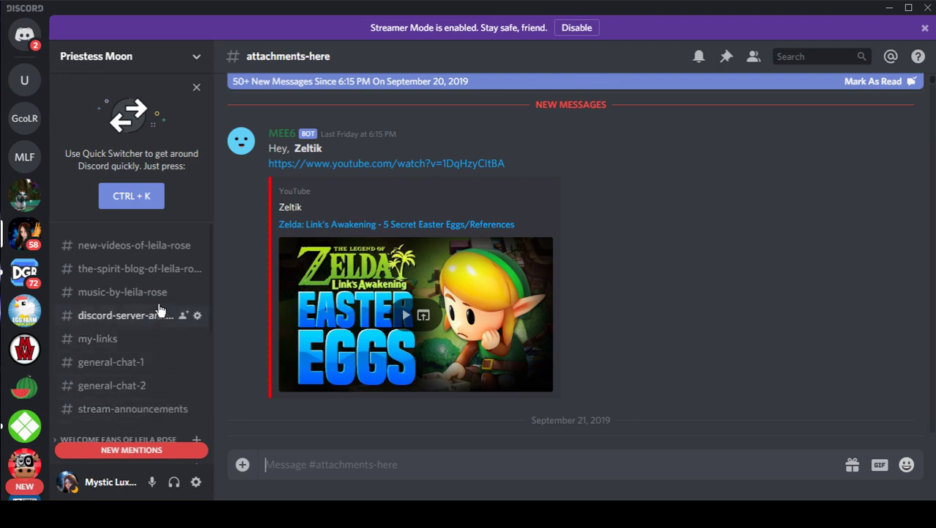
left_click(125, 271)
scroll(466, 280, "down", 15)
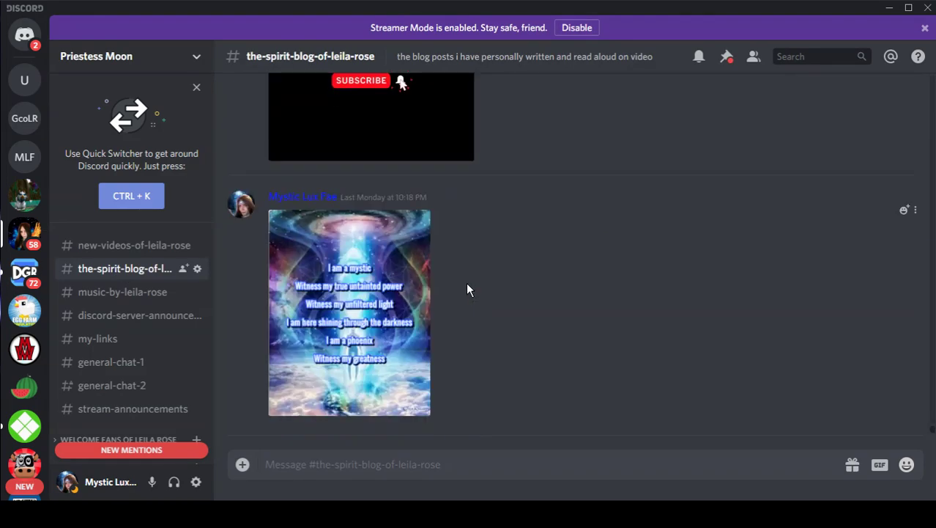
scroll(466, 282, "up", 3)
scroll(466, 282, "up", 20)
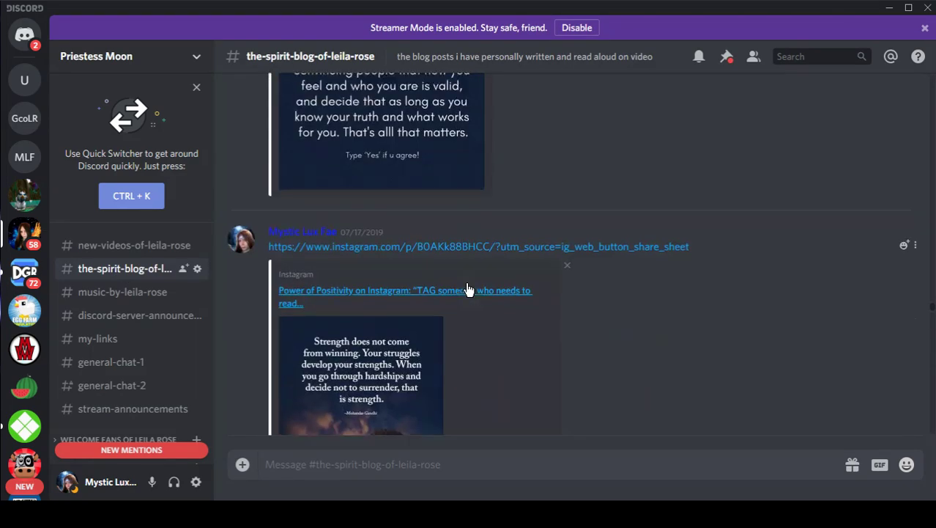
scroll(466, 282, "up", 15)
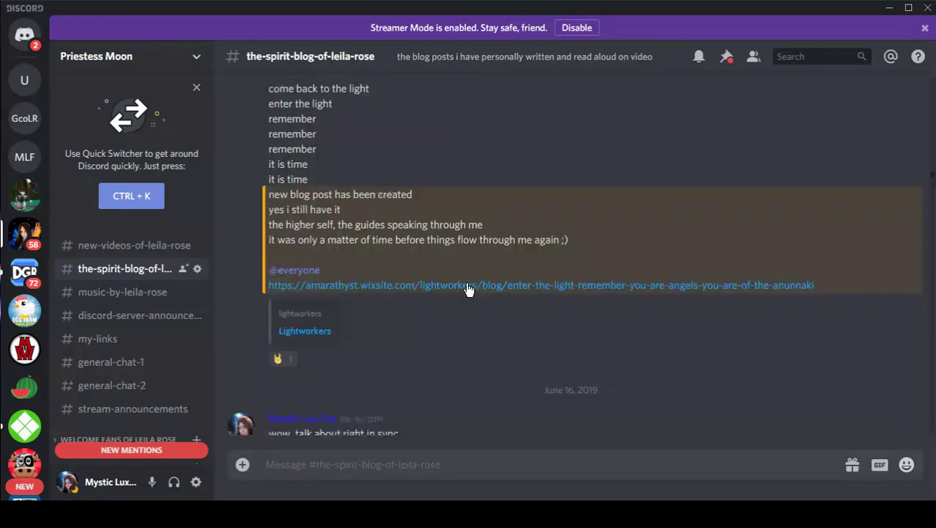
Step: Reopen the new-videos channel and read through to its most recent video announcement
left_click(105, 250)
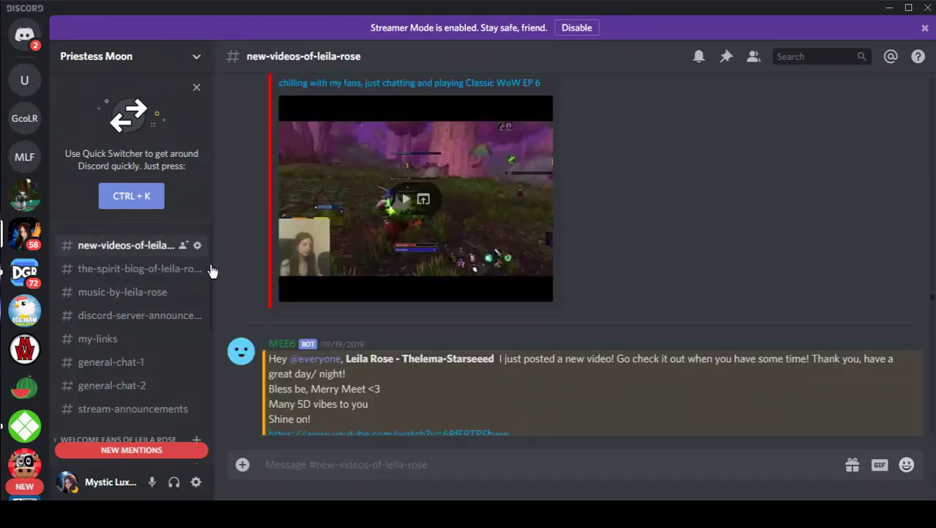
scroll(571, 283, "down", 5)
scroll(572, 287, "down", 10)
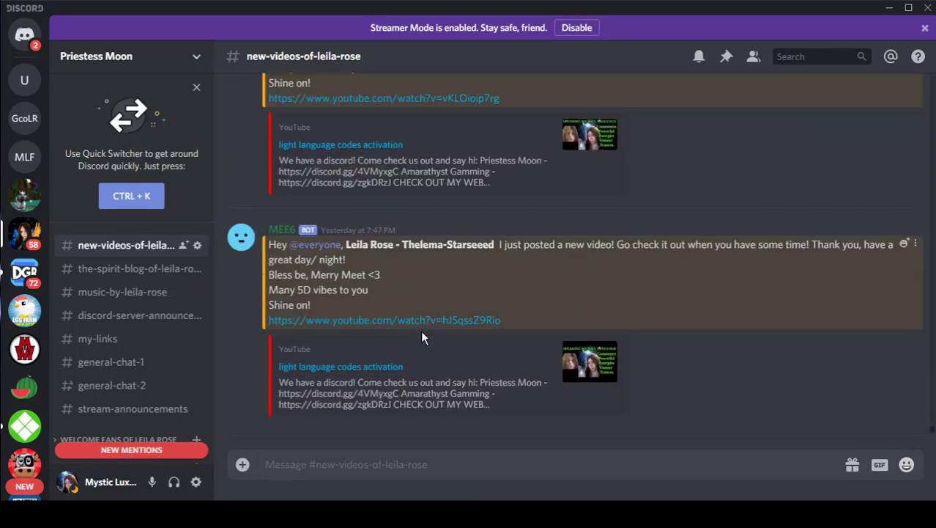
Step: Read older entries in the spirit-blog channel, and open the music channel
left_click(121, 271)
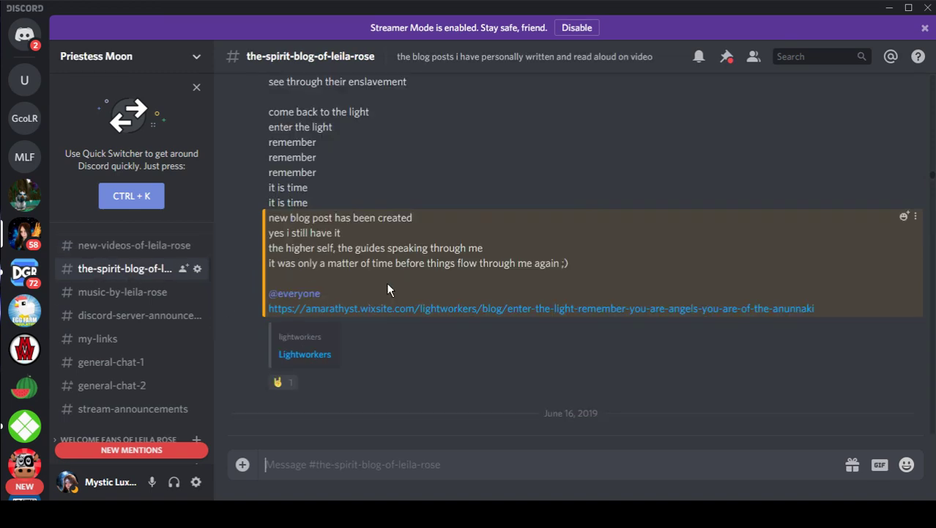
scroll(418, 263, "up", 10)
scroll(417, 264, "up", 5)
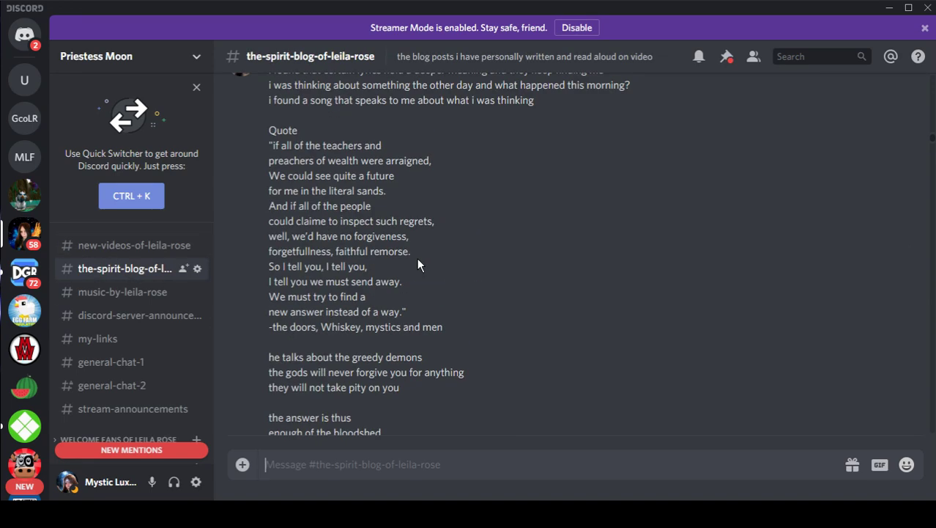
left_click(155, 293)
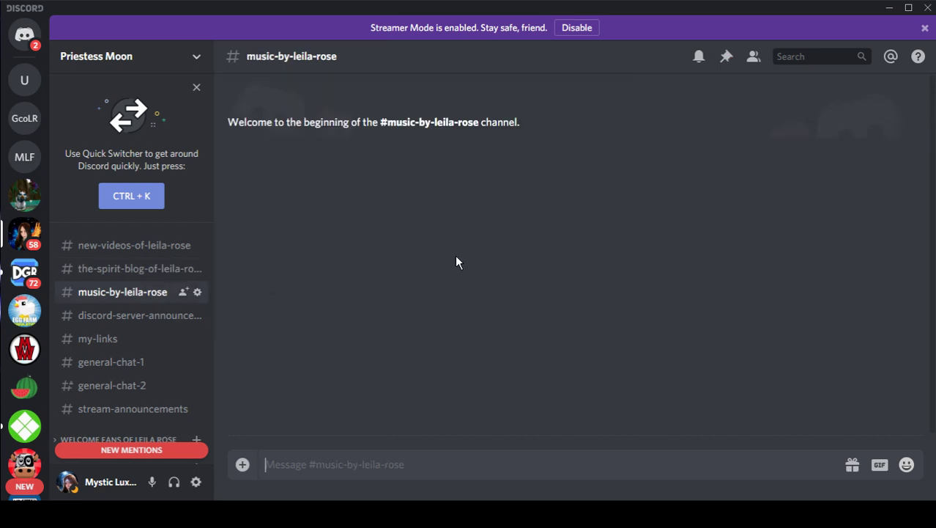
Step: View the discord-server-announcements channel, and look through the my-links channel back to its first post
left_click(116, 317)
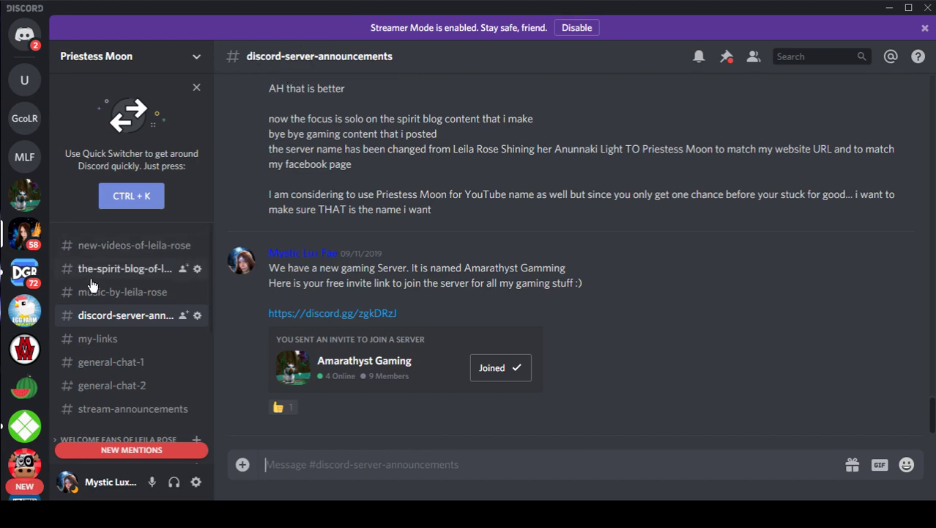
left_click(111, 341)
scroll(455, 282, "up", 10)
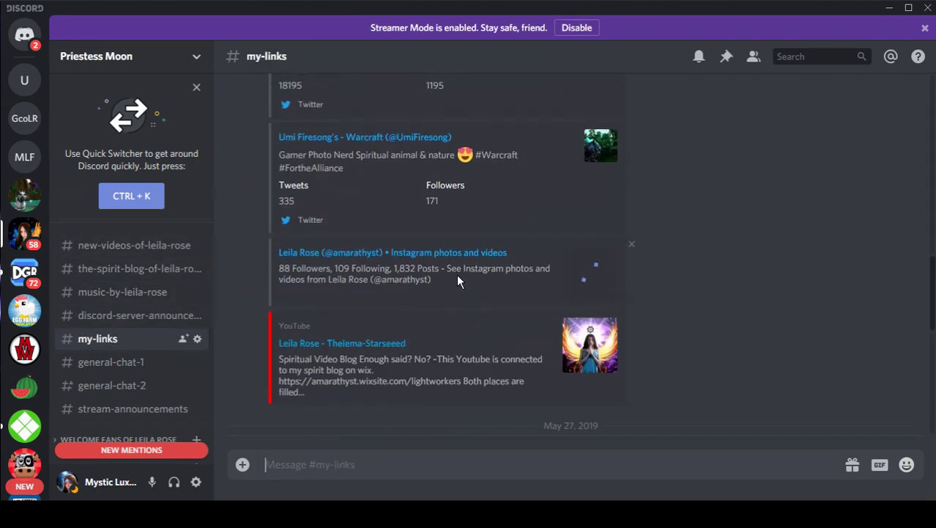
scroll(457, 281, "down", 5)
scroll(456, 279, "up", 5)
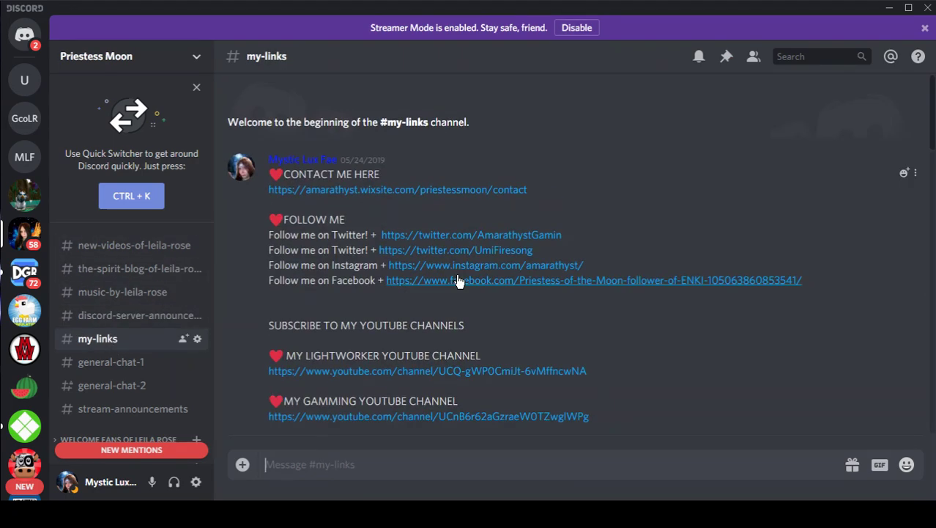
Step: View the general-chat-1 and general-chat-2 channels and look over the channel categories further down the list
left_click(147, 363)
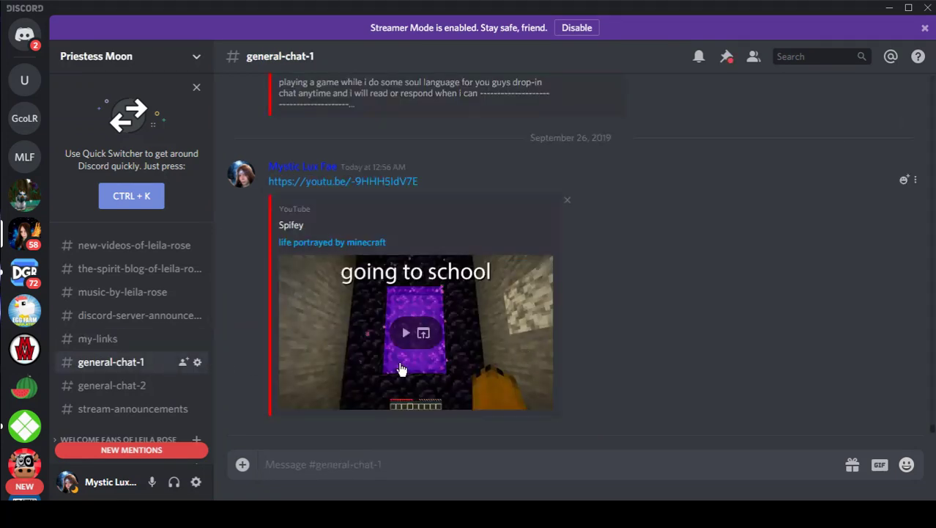
left_click(148, 385)
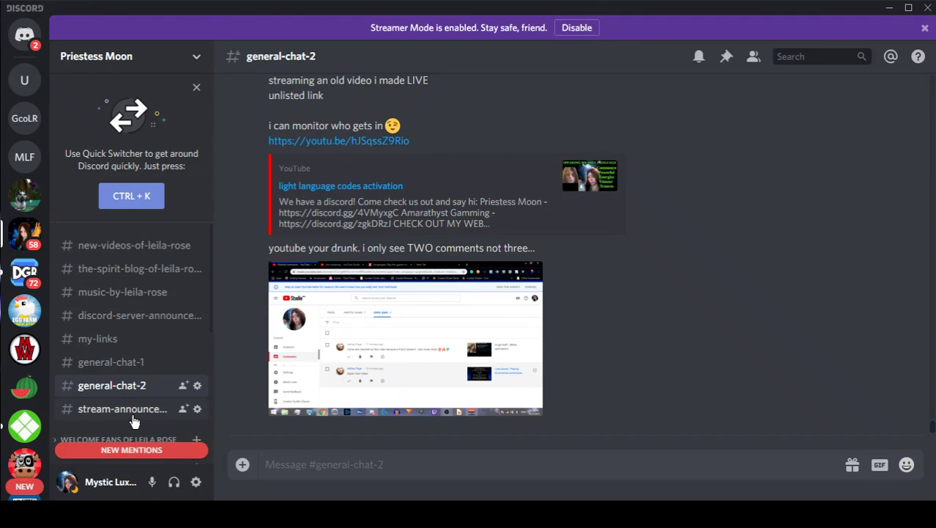
scroll(149, 313, "down", 5)
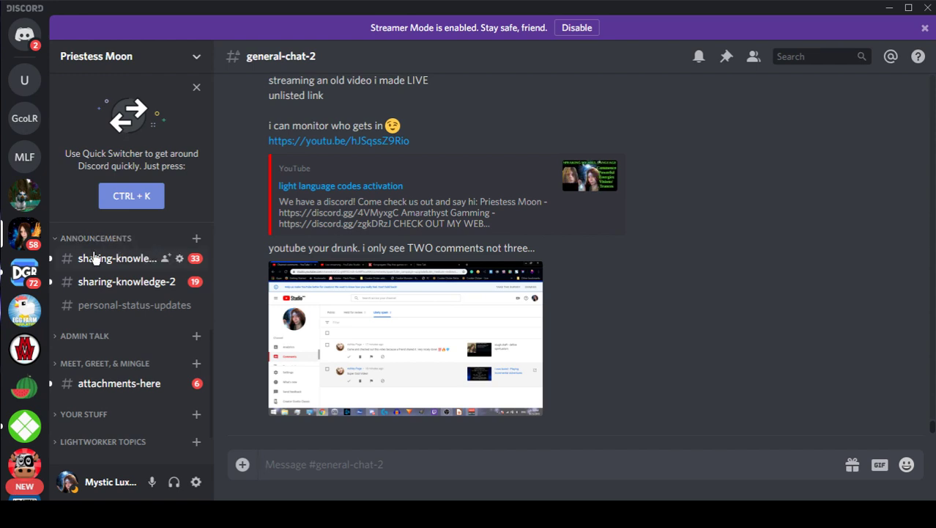
Step: Switch to the DGR server and browse the the-many-faces-of-dave channel to its newest messages and back through earlier ones
left_click(23, 270)
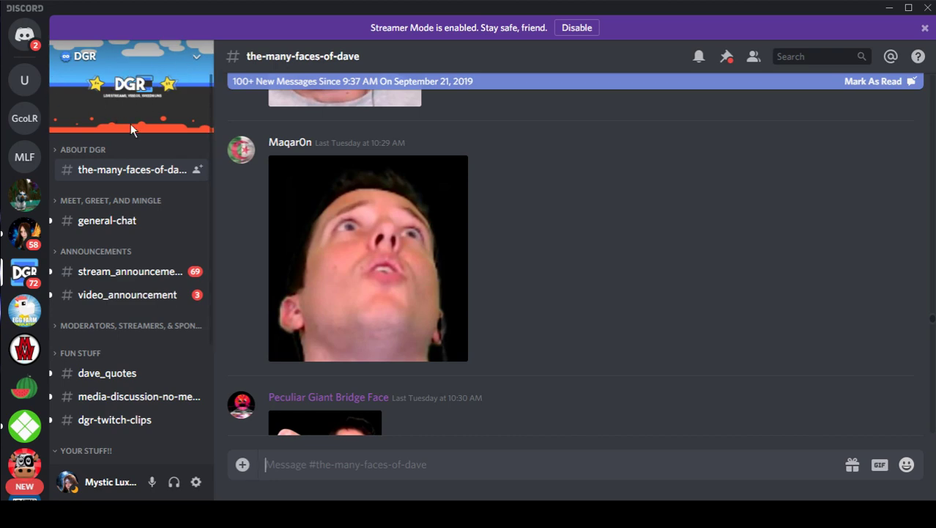
scroll(507, 263, "down", 15)
scroll(504, 268, "down", 10)
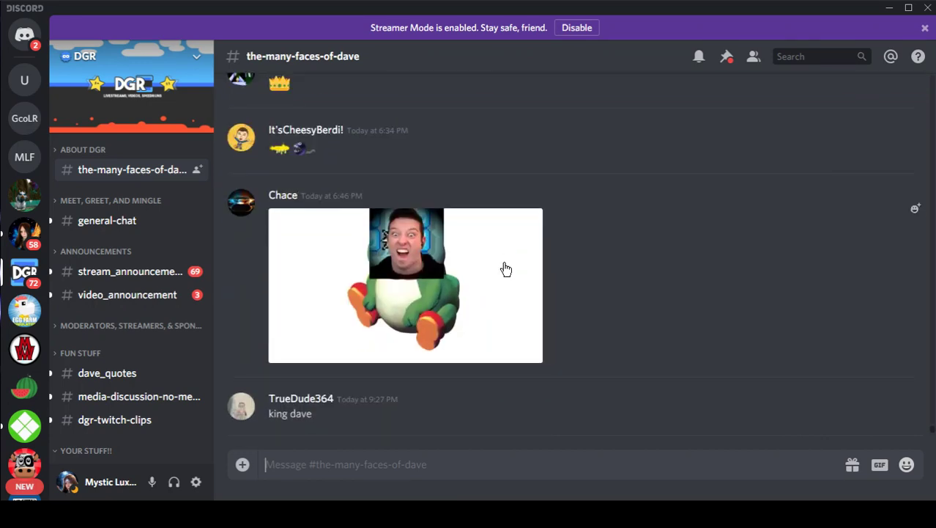
scroll(430, 370, "up", 10)
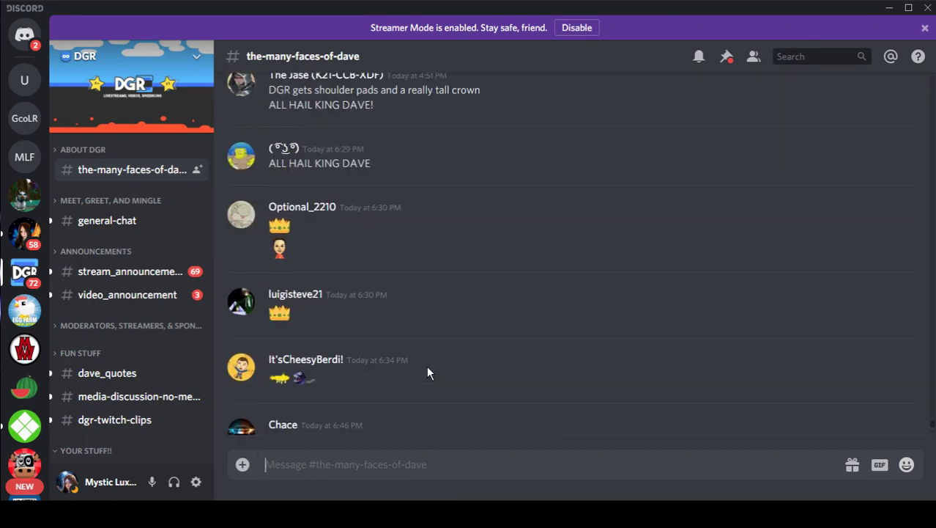
scroll(428, 372, "up", 6)
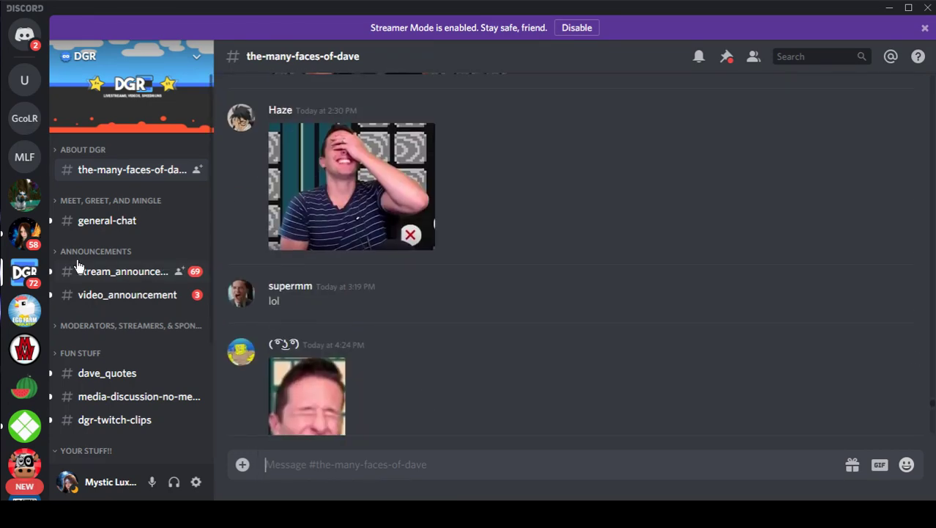
Step: Expand the About DGR category and look through the introduction posts in the meet-dave channel
left_click(63, 152)
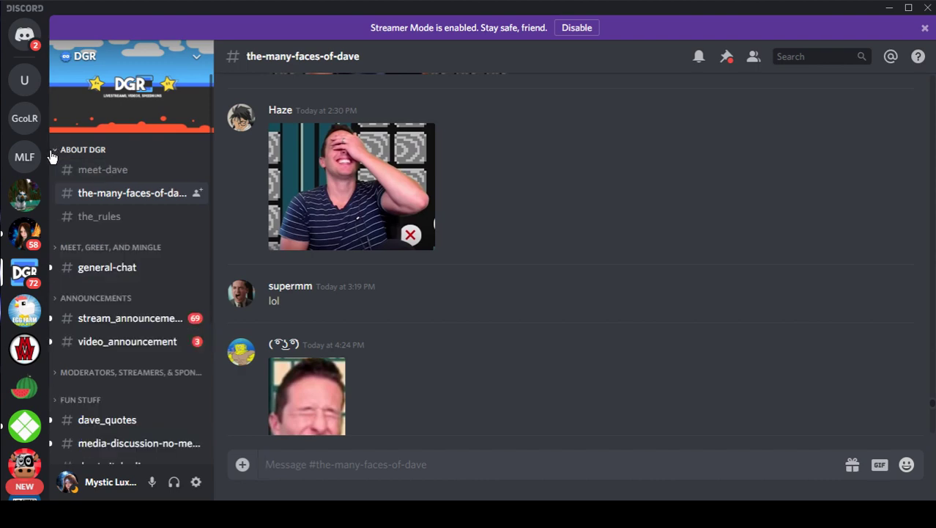
left_click(104, 172)
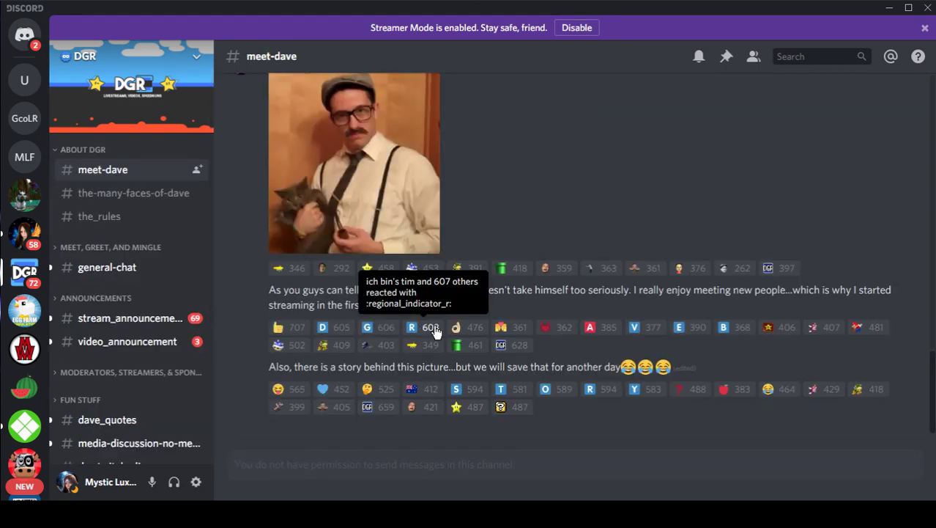
scroll(455, 328, "up", 10)
scroll(455, 332, "down", 10)
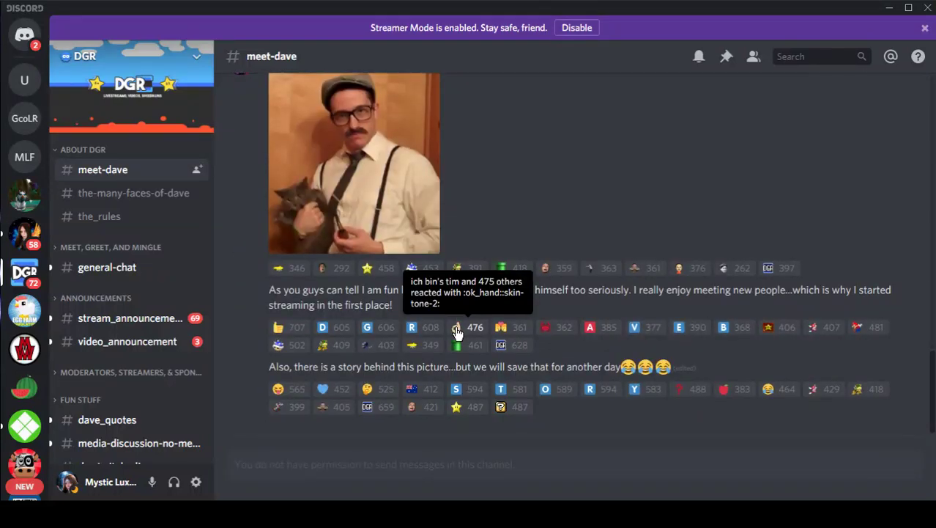
scroll(455, 333, "up", 3)
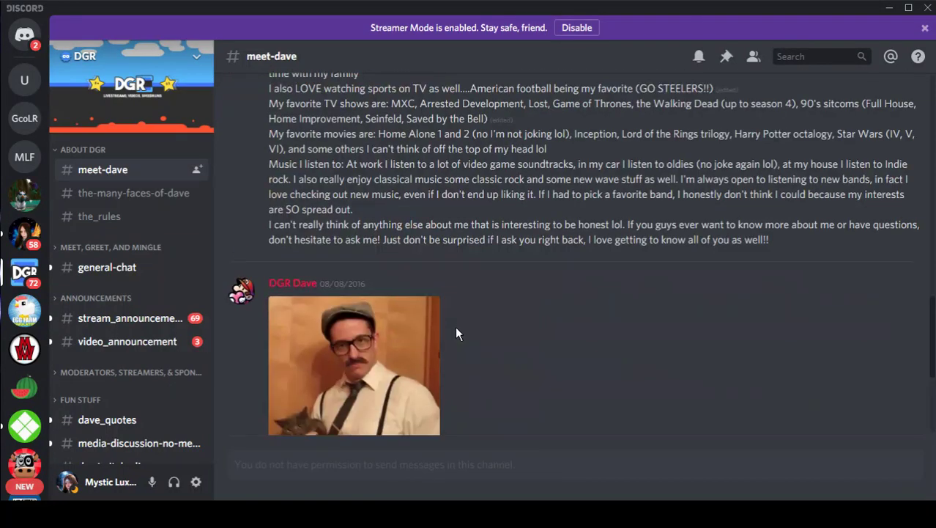
Step: Open the_rules channel and review the server rules from the first post to the last
left_click(93, 215)
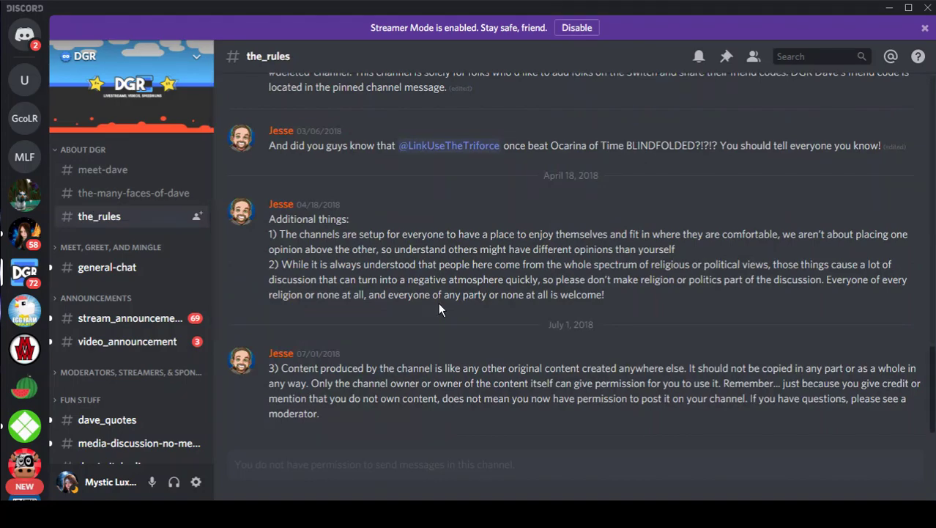
scroll(439, 304, "up", 5)
scroll(441, 304, "up", 5)
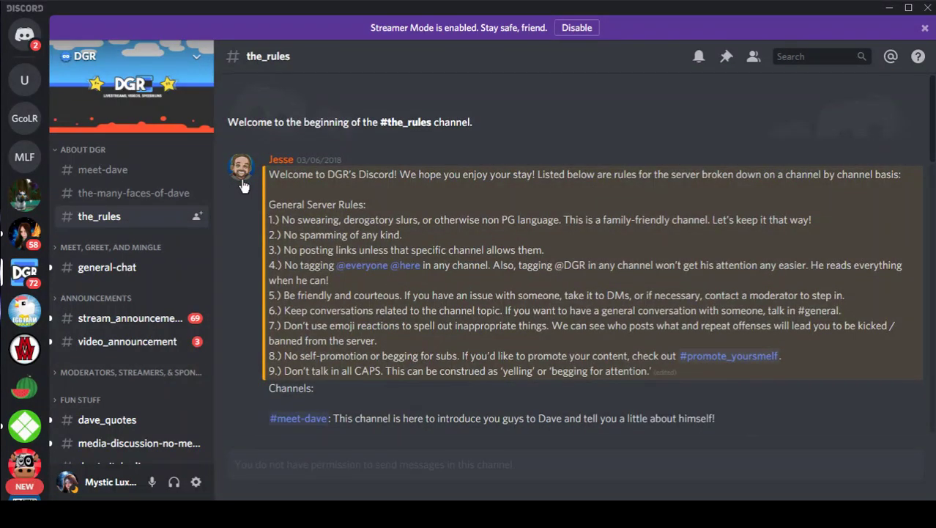
scroll(362, 270, "down", 10)
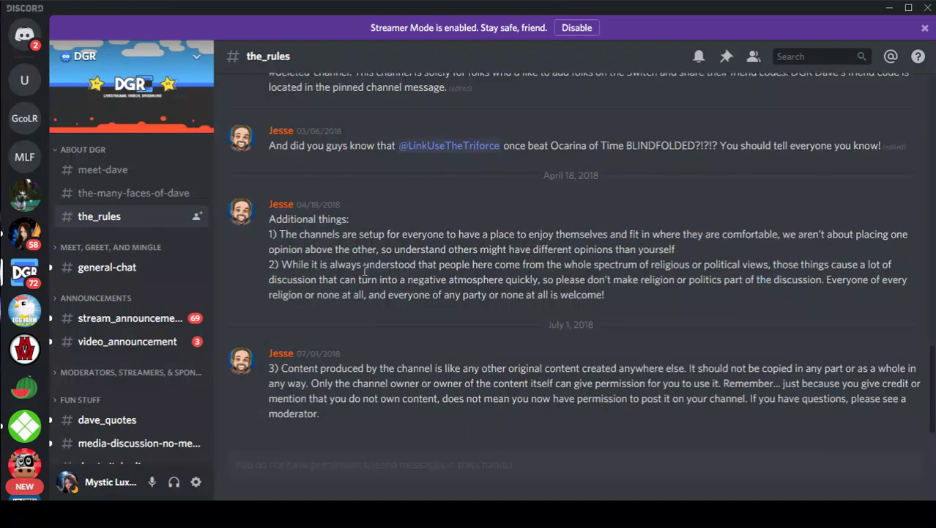
Step: Open the DGR server's general-chat channel and read through to its most recent messages
left_click(107, 272)
scroll(438, 290, "down", 15)
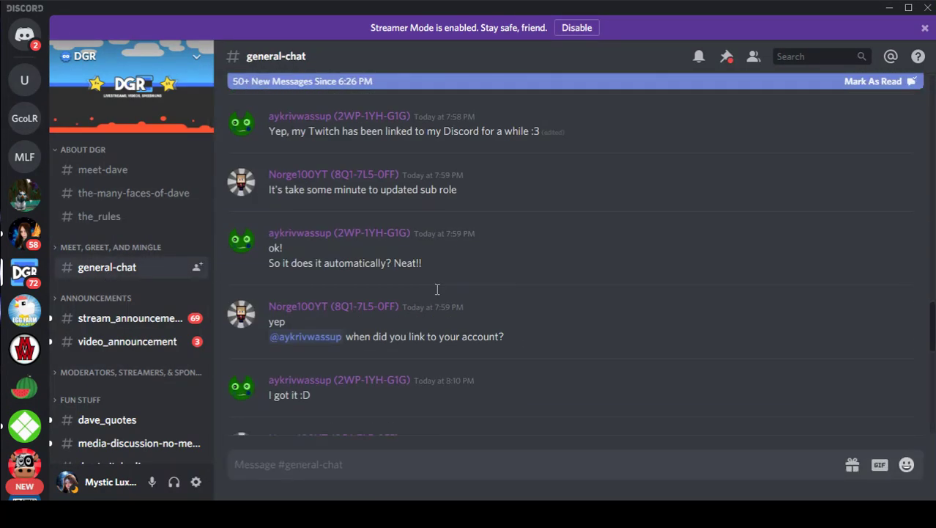
scroll(438, 290, "up", 3)
scroll(437, 290, "down", 10)
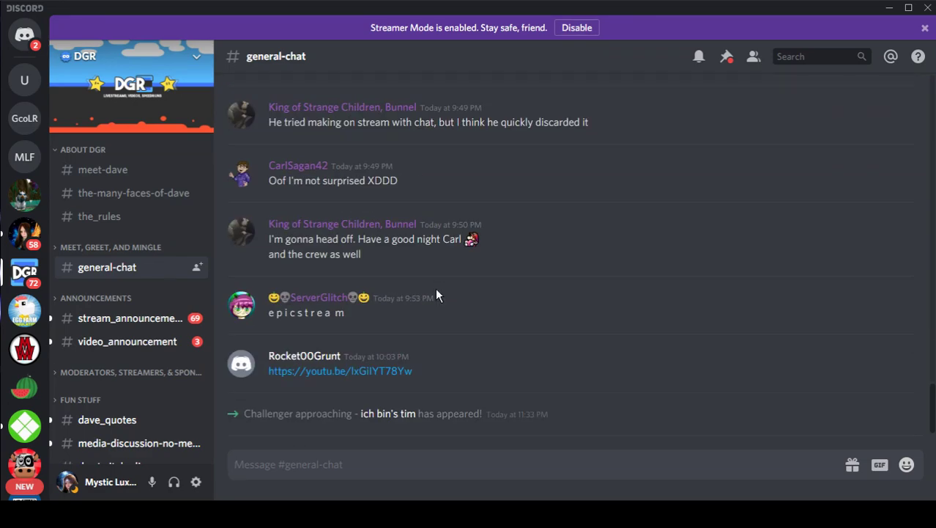
Step: Expand the Meet, Greet, and Mingle and Announcements categories, and view the merch channel
left_click(59, 248)
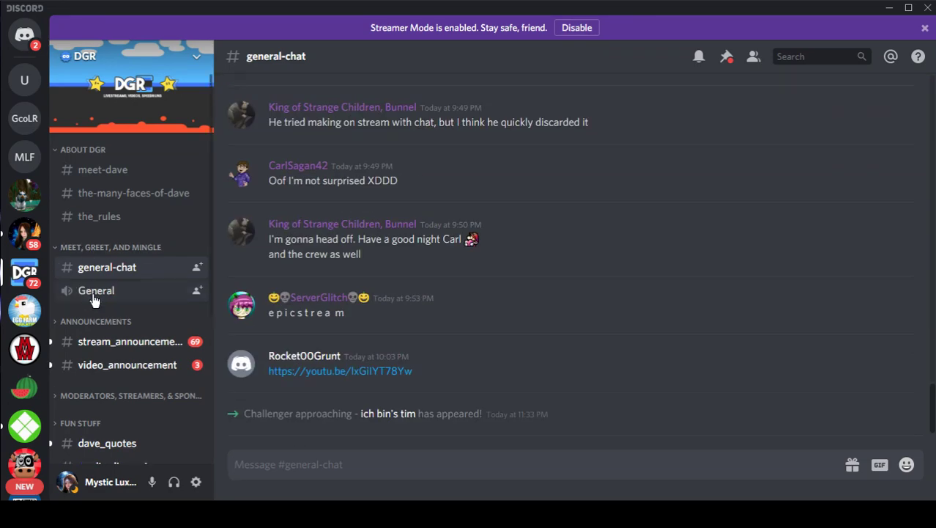
left_click(56, 323)
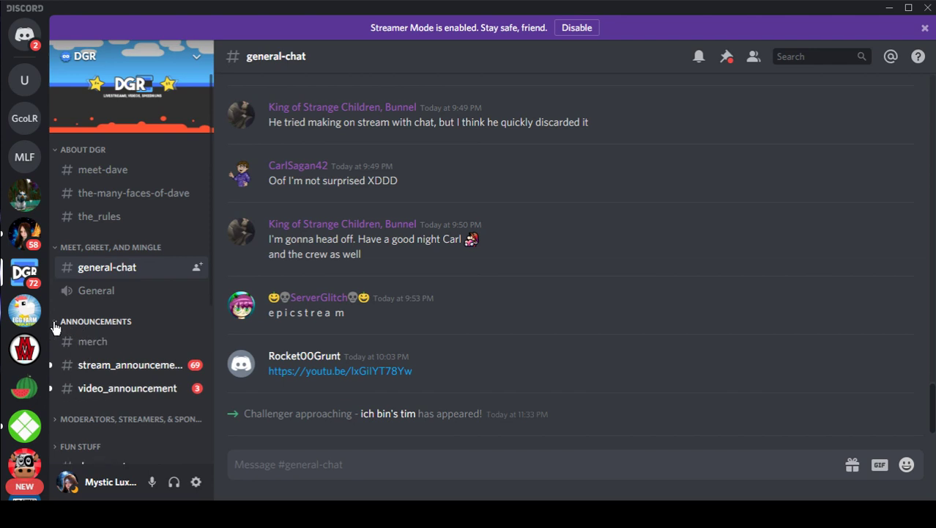
left_click(97, 342)
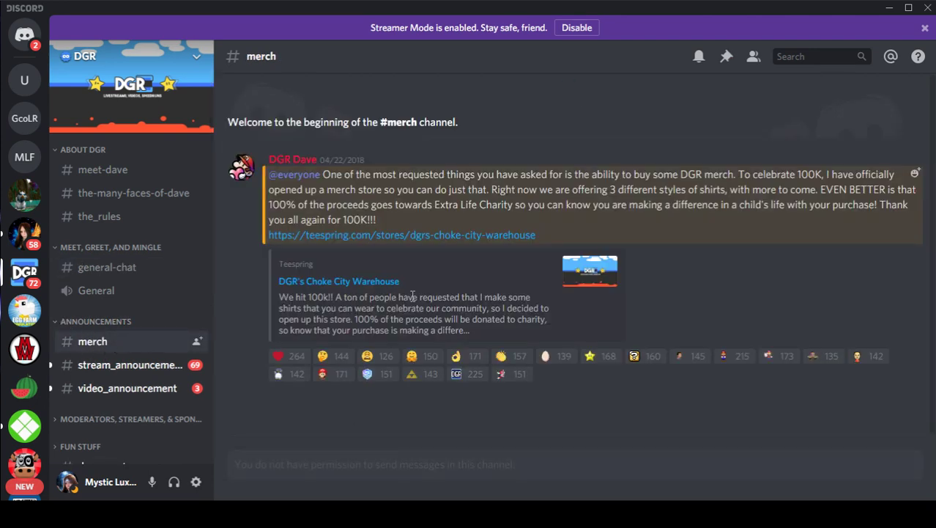
Step: Open the stream_announcements channel and look through its unread stream posts towards the newer ones
left_click(120, 365)
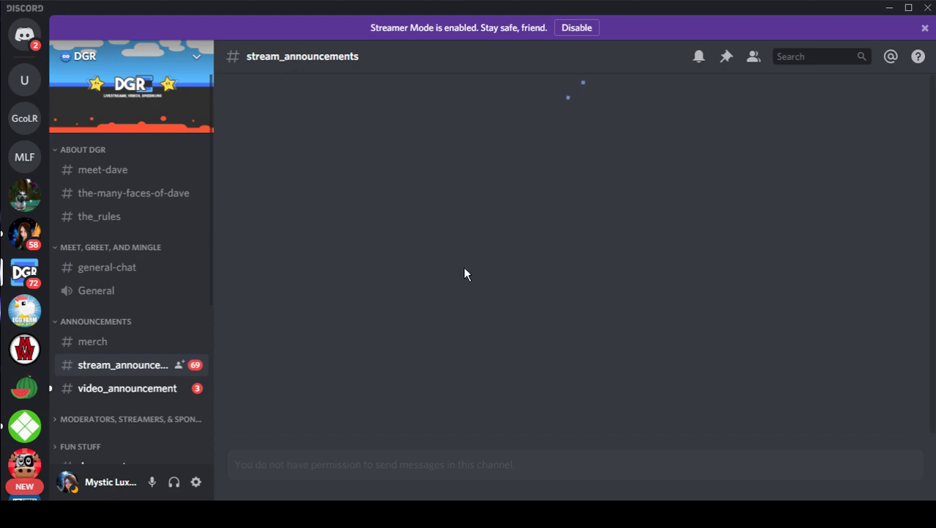
scroll(568, 267, "down", 10)
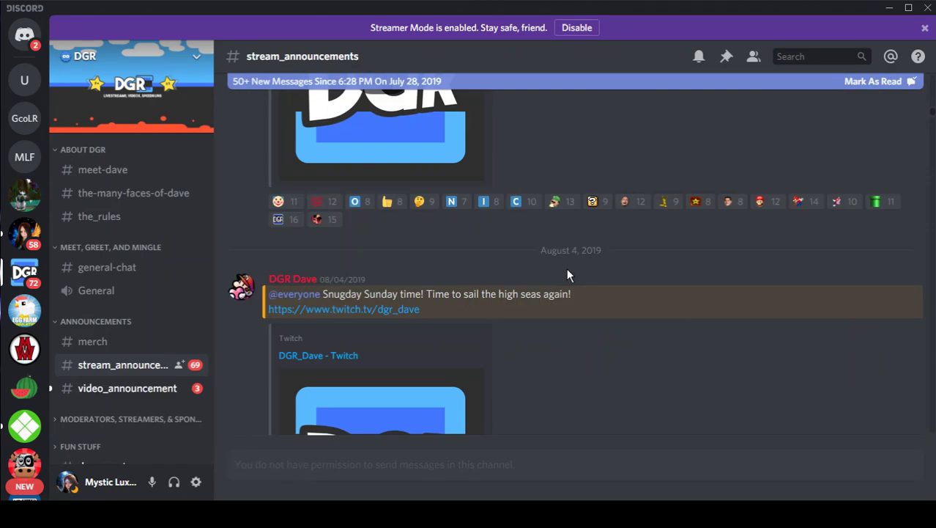
scroll(567, 269, "down", 10)
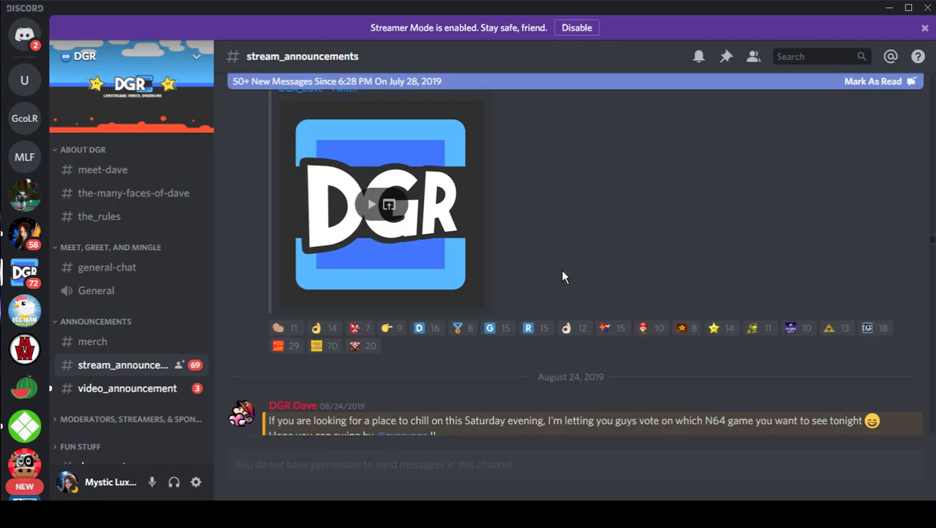
scroll(561, 271, "down", 8)
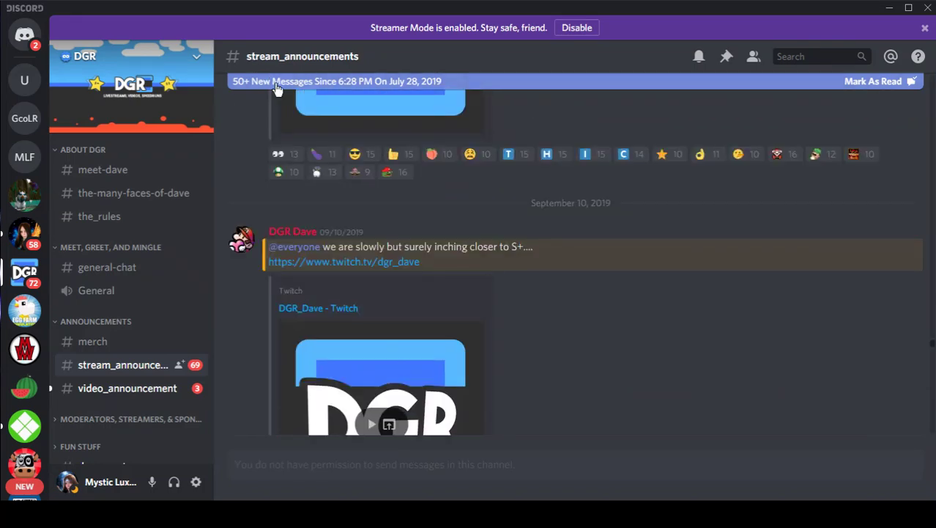
Step: Mark the stream_announcements channel as read and return to its most recent announcement
left_click(855, 84)
scroll(700, 234, "down", 8)
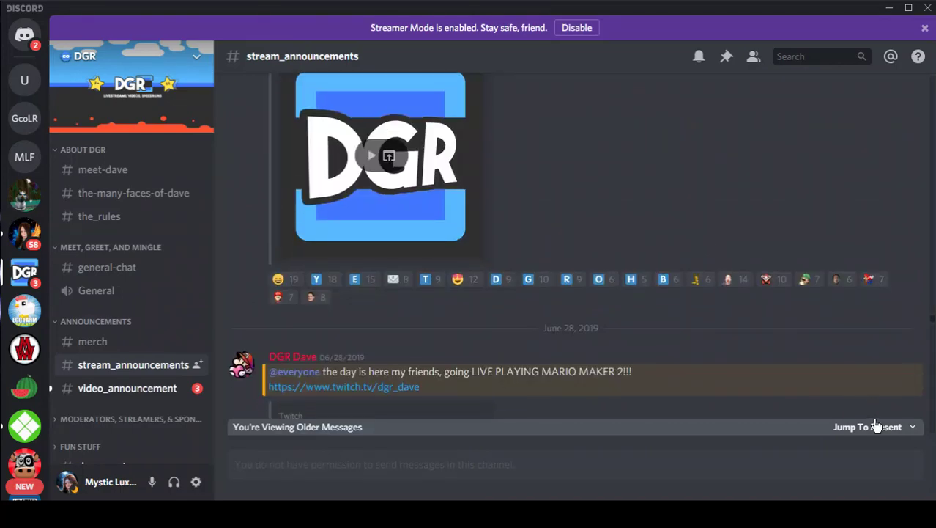
left_click(874, 427)
scroll(484, 294, "up", 2)
scroll(483, 293, "down", 2)
scroll(484, 294, "up", 2)
scroll(484, 294, "down", 2)
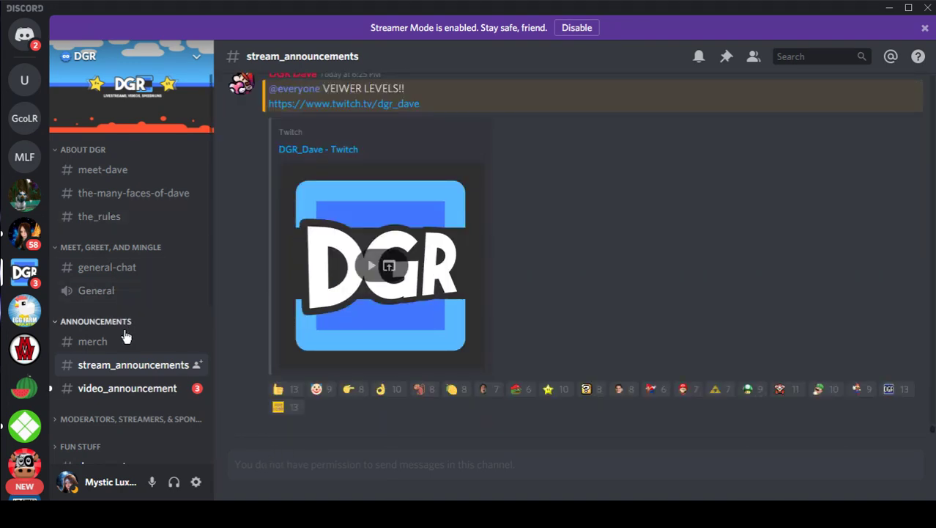
Step: Read the video_announcement channel through to its latest post, and expand the moderators and streamers category
left_click(137, 391)
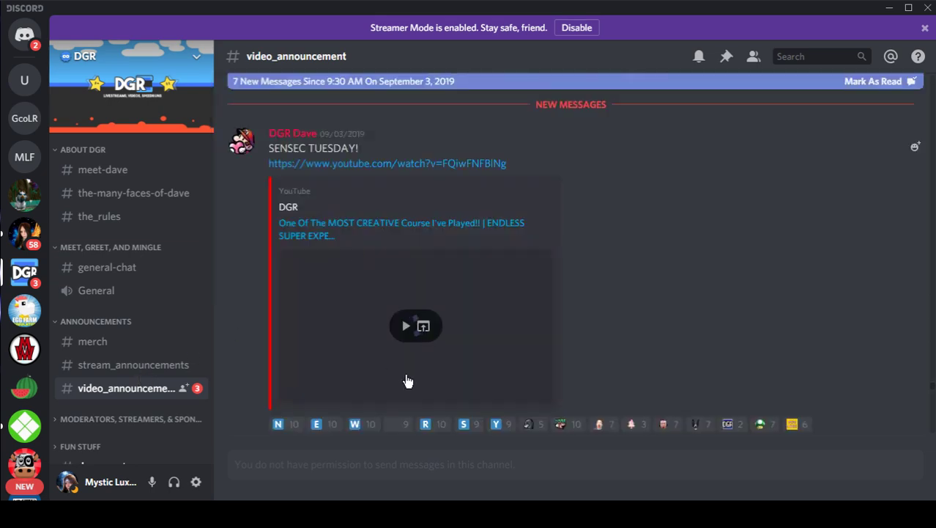
scroll(544, 296, "down", 10)
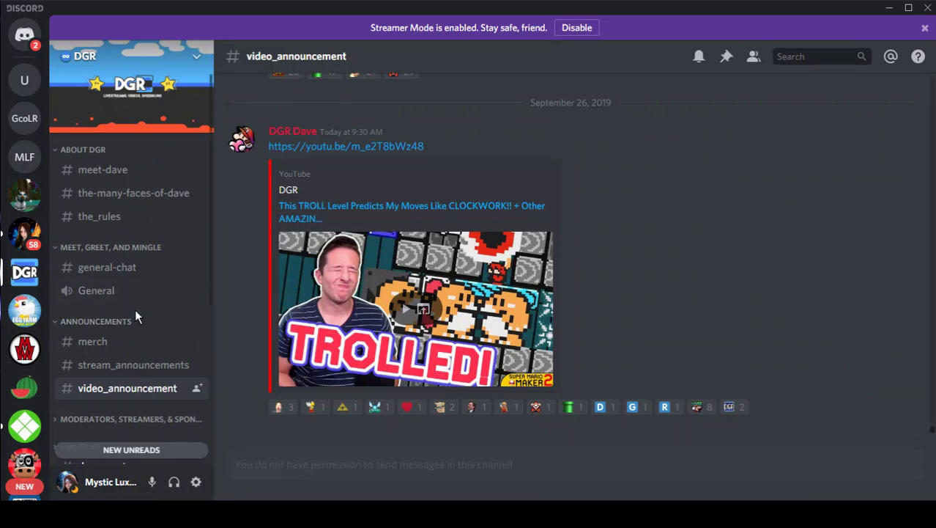
scroll(135, 317, "down", 4)
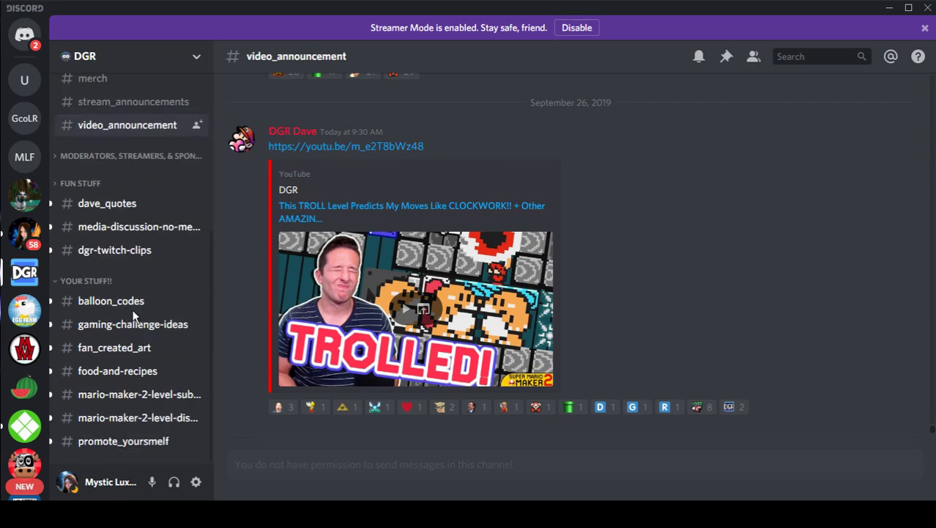
left_click(59, 158)
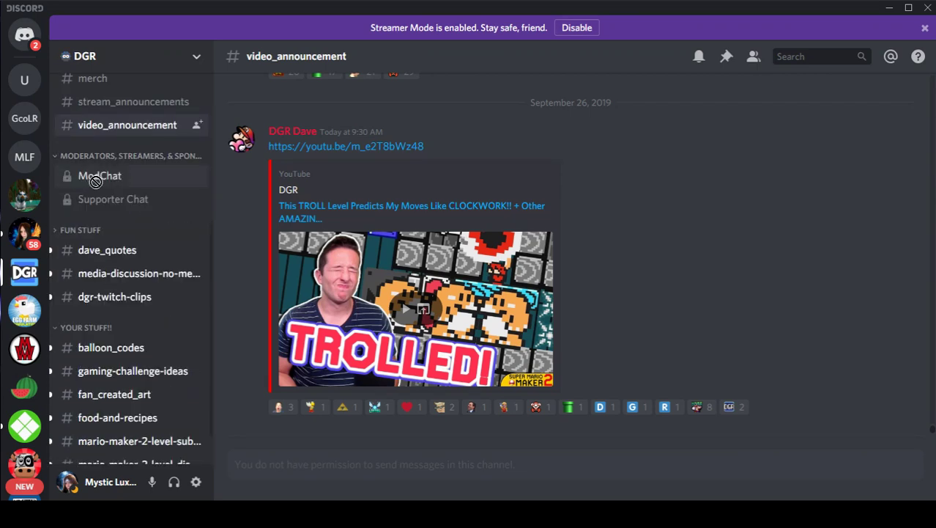
Step: View the dave_quotes channel, and look through the unread messages in the dgr-twitch-clips channel
left_click(103, 253)
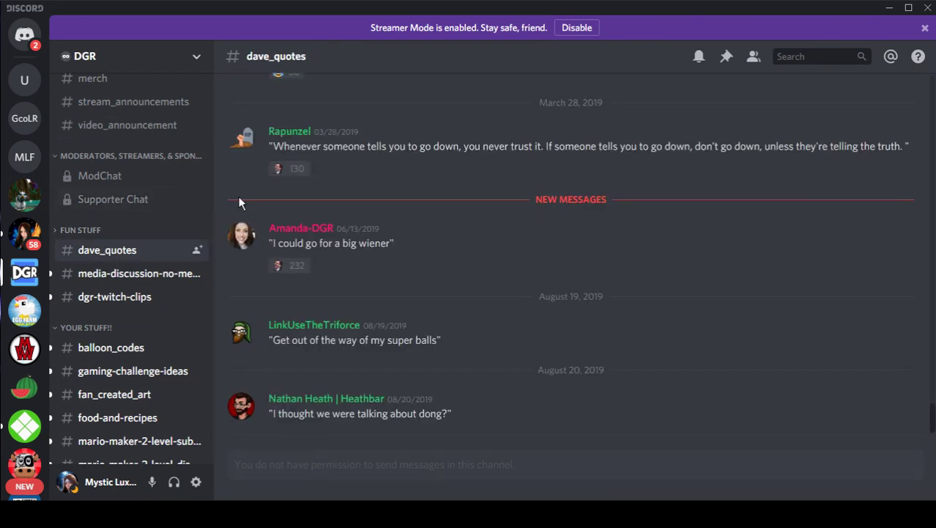
left_click(123, 296)
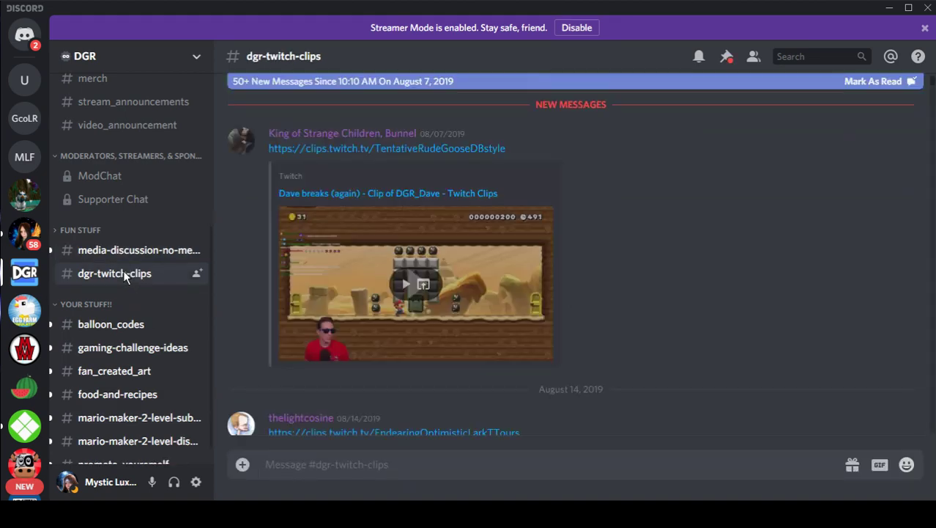
scroll(348, 283, "down", 15)
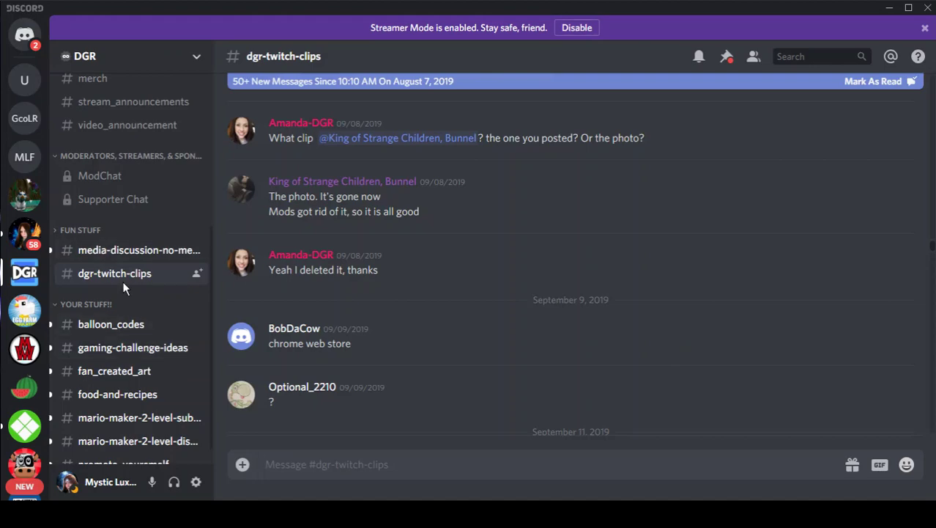
Step: Read the dgr-twitch-clips channel through to its latest clip, and view the latest messages in the balloon_codes channel
scroll(427, 433, "up", 5)
scroll(430, 436, "down", 5)
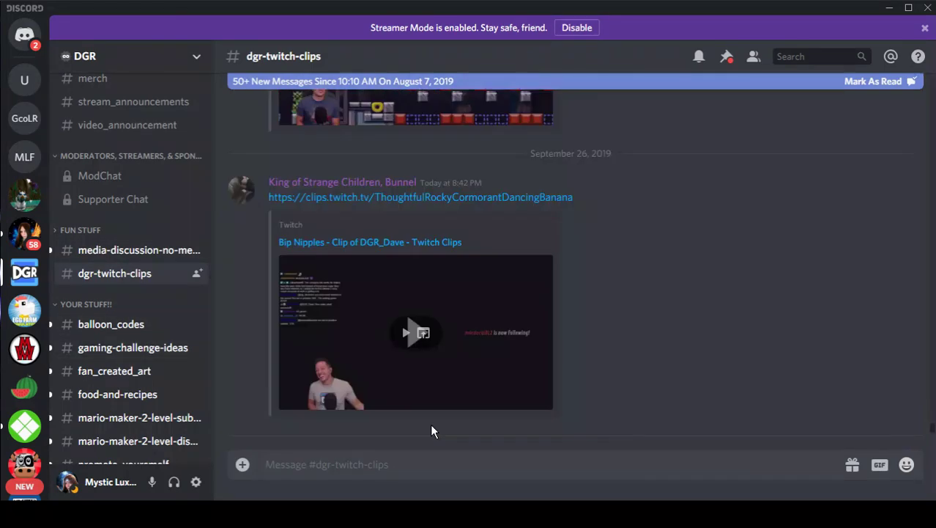
left_click(104, 328)
scroll(471, 329, "down", 5)
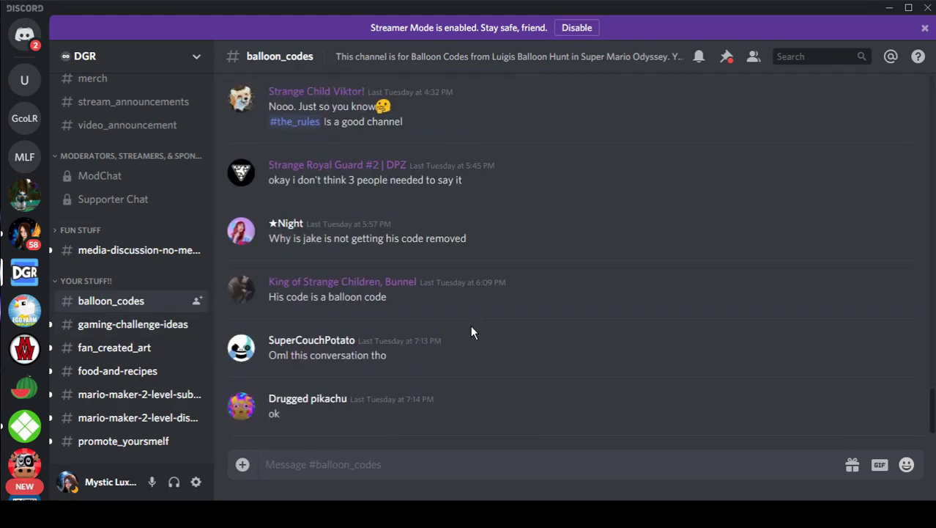
Step: Open the promote_yoursmelf channel and look through its unread self-promotion posts down to the most recent one
left_click(112, 443)
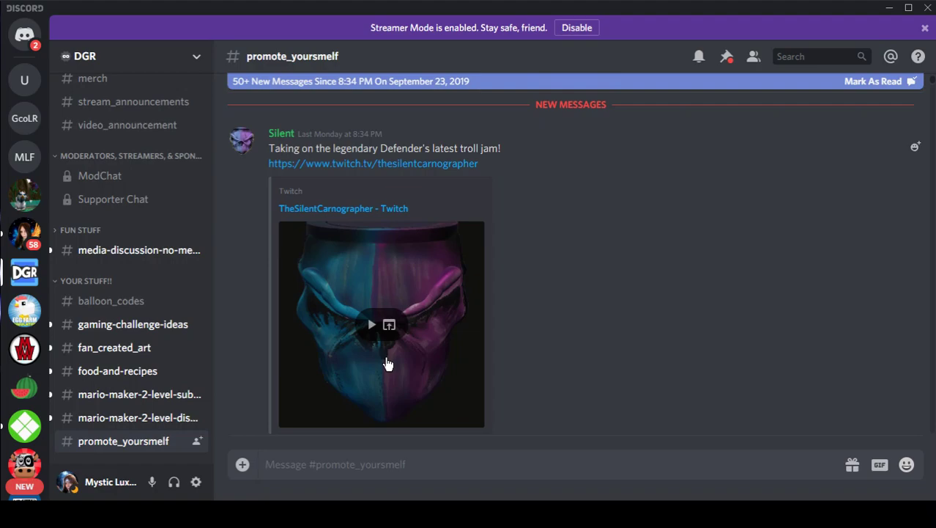
scroll(414, 350, "down", 15)
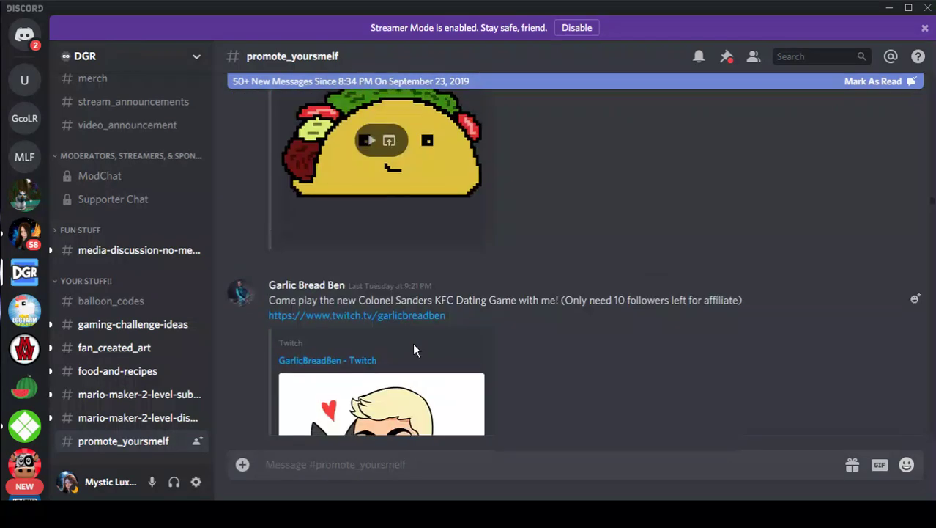
scroll(414, 350, "down", 15)
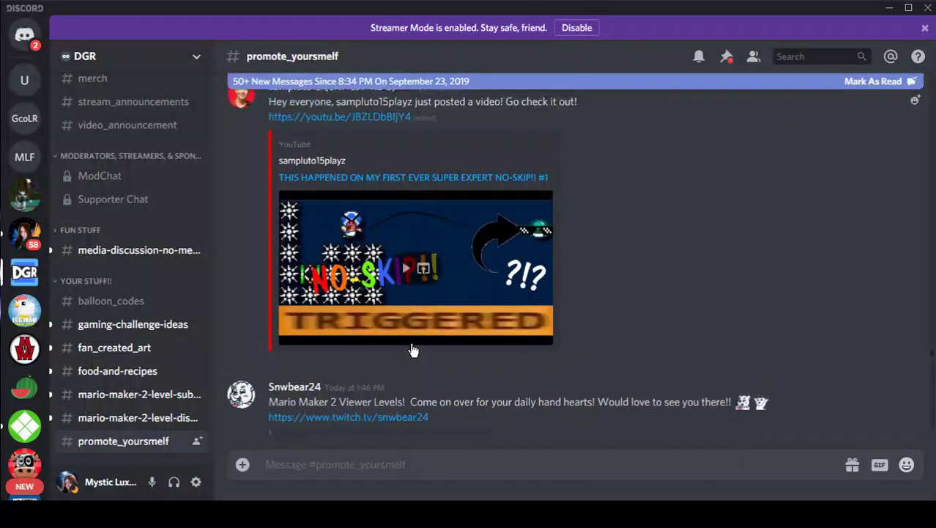
scroll(414, 351, "down", 8)
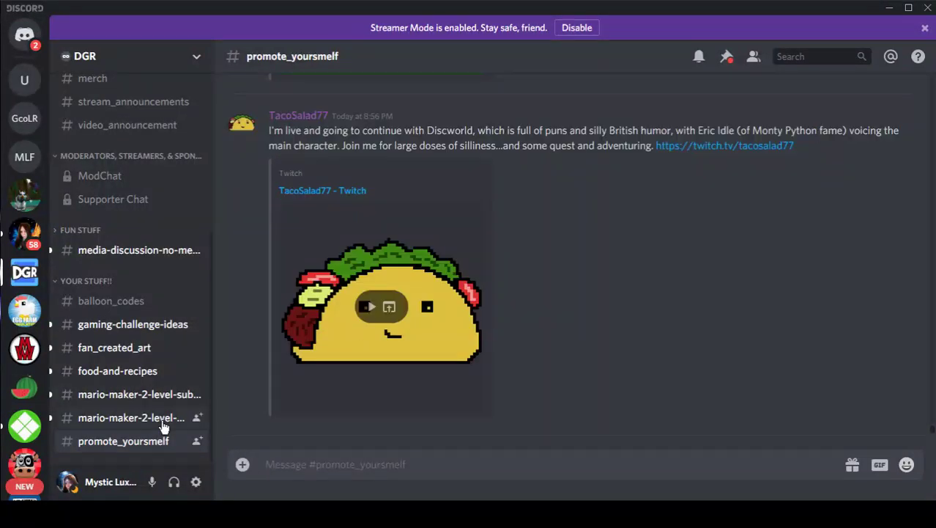